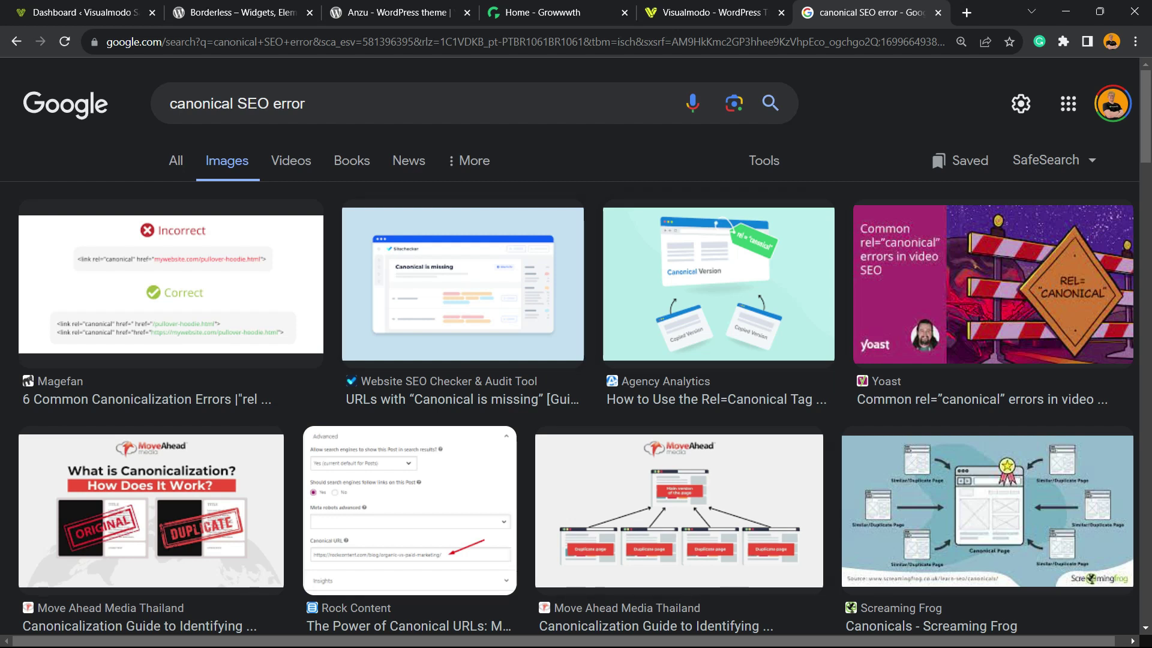
Browse the 'canonical SEO error' image results and open the Rank Math 'Duplicate, Submitted URL' preview
scroll(576, 360, "down", 14)
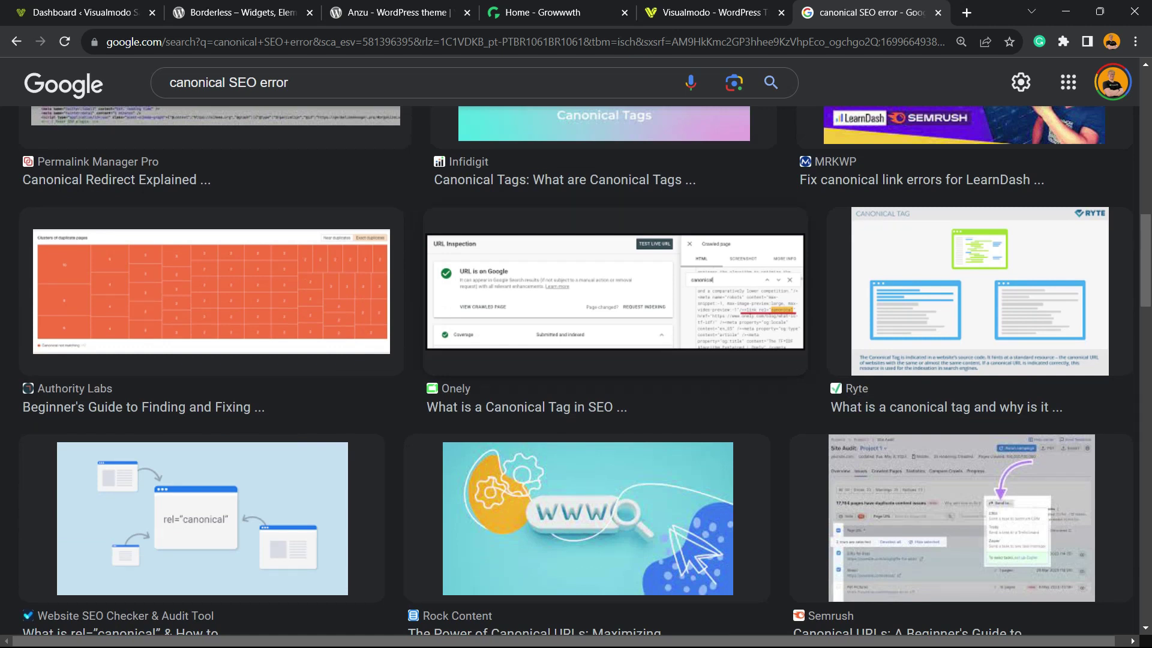
scroll(576, 360, "down", 3)
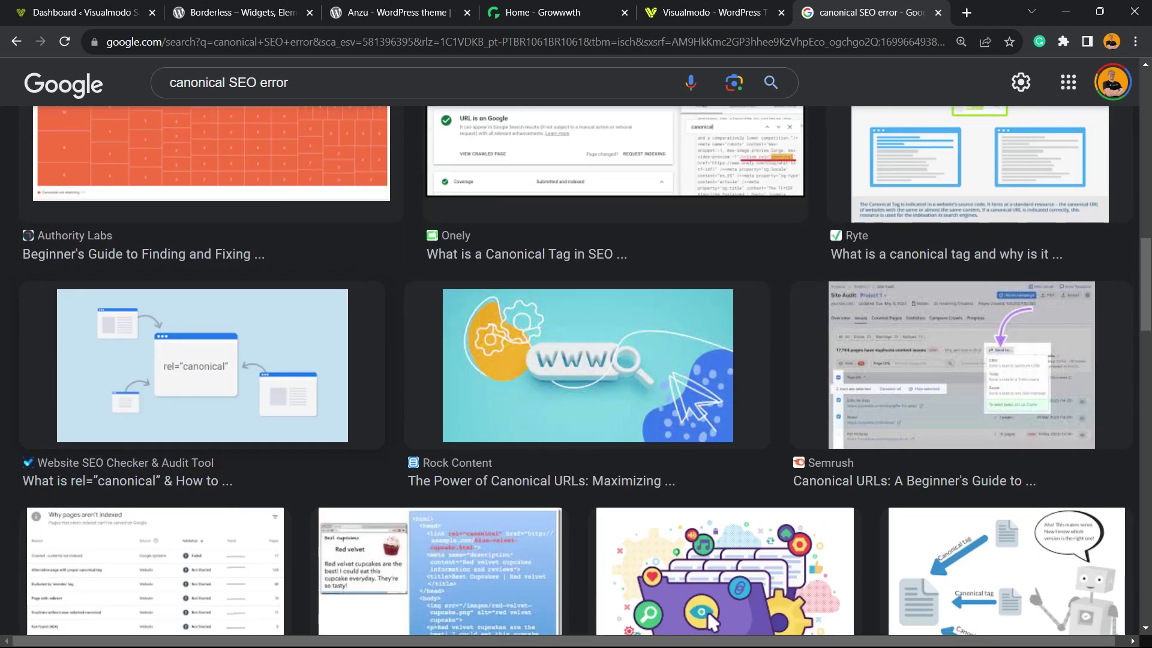
scroll(576, 371, "down", 6)
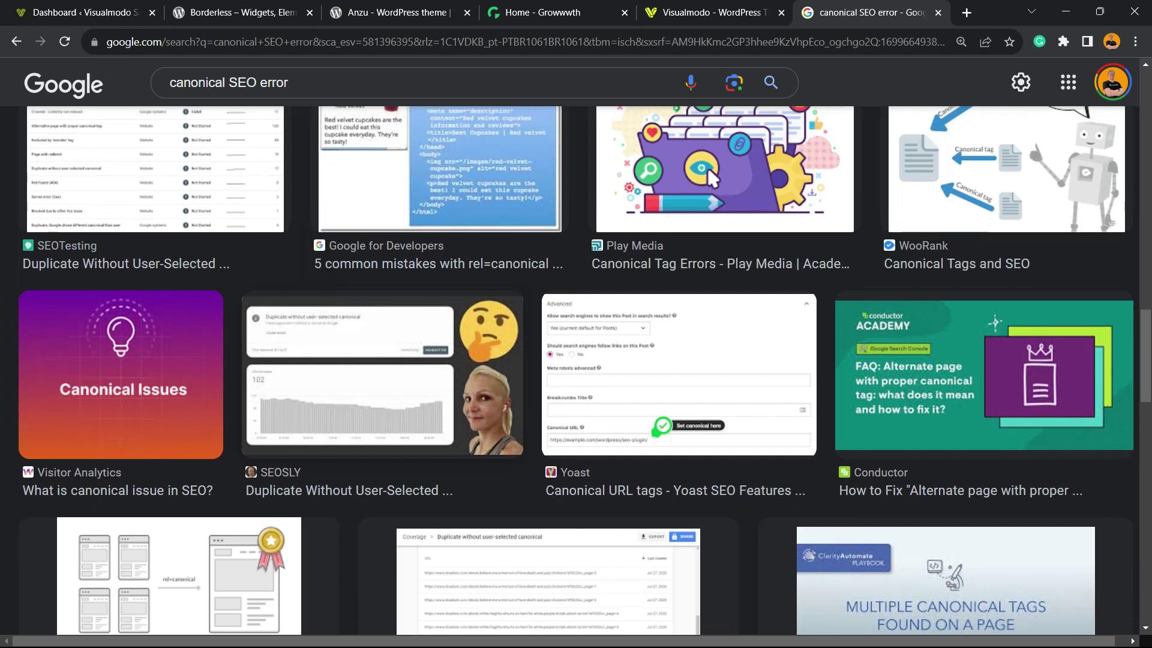
scroll(575, 360, "up", 10)
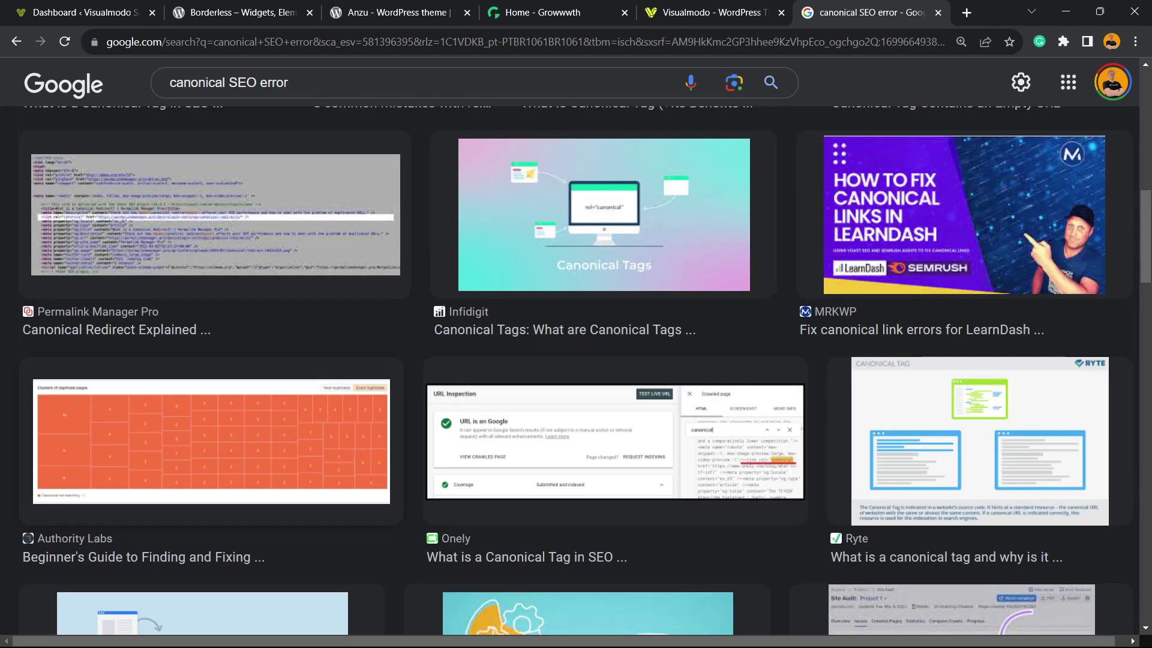
mouse_move(84, 12)
scroll(707, 613, "up", 5)
scroll(706, 613, "down", 10)
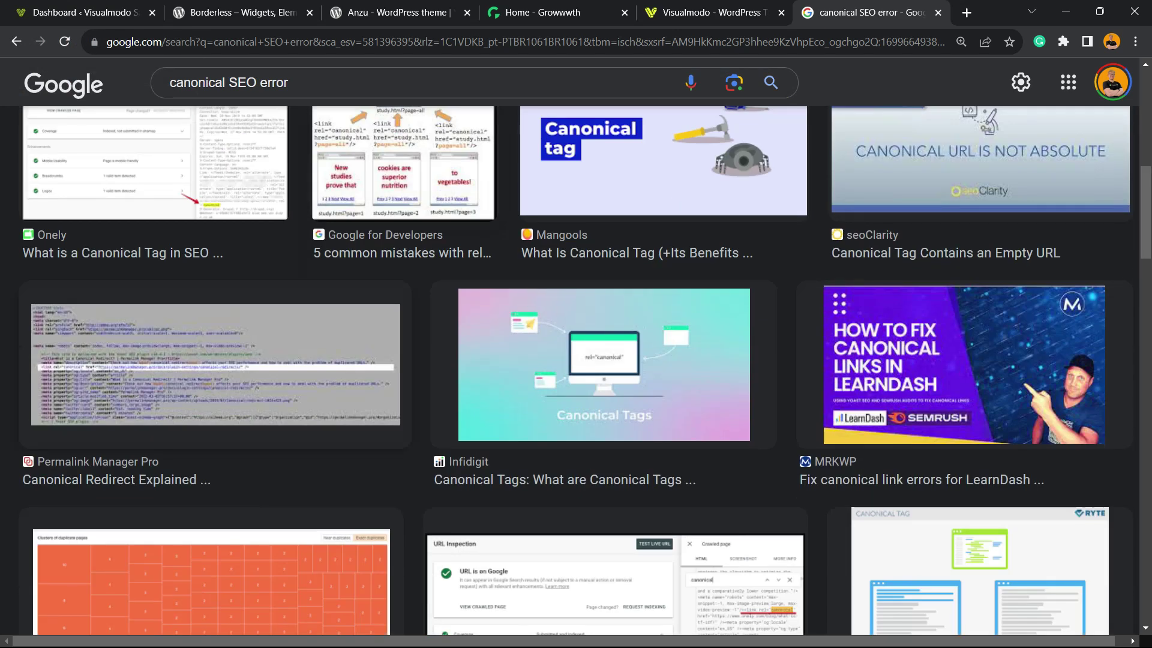
scroll(706, 613, "down", 9)
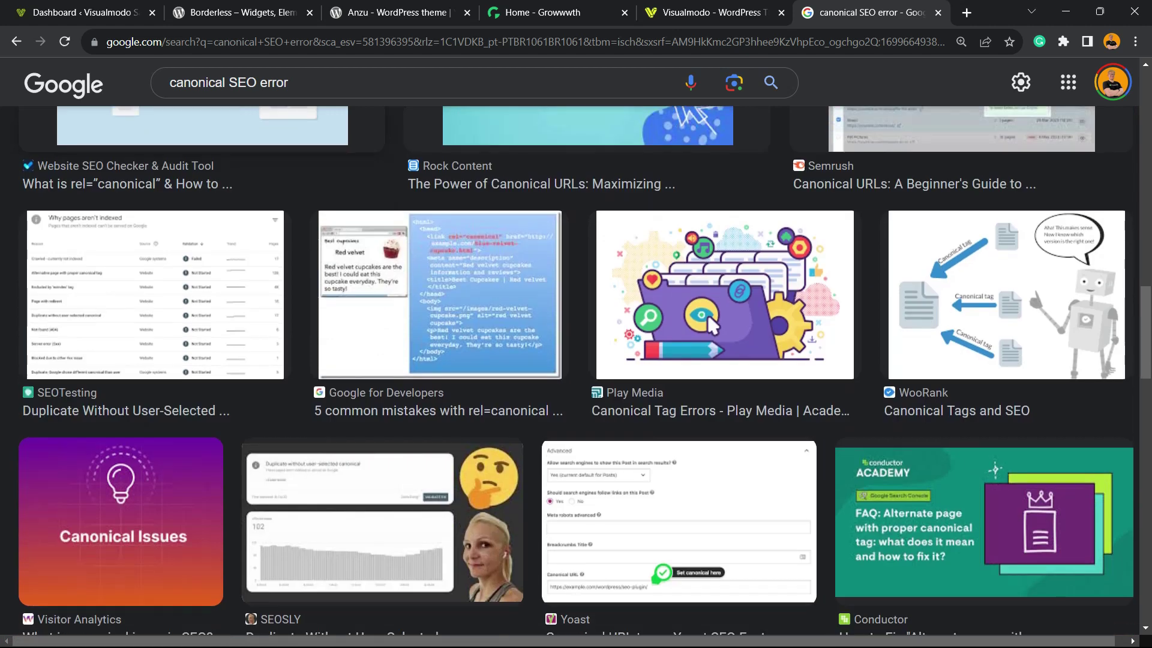
scroll(706, 309, "down", 8)
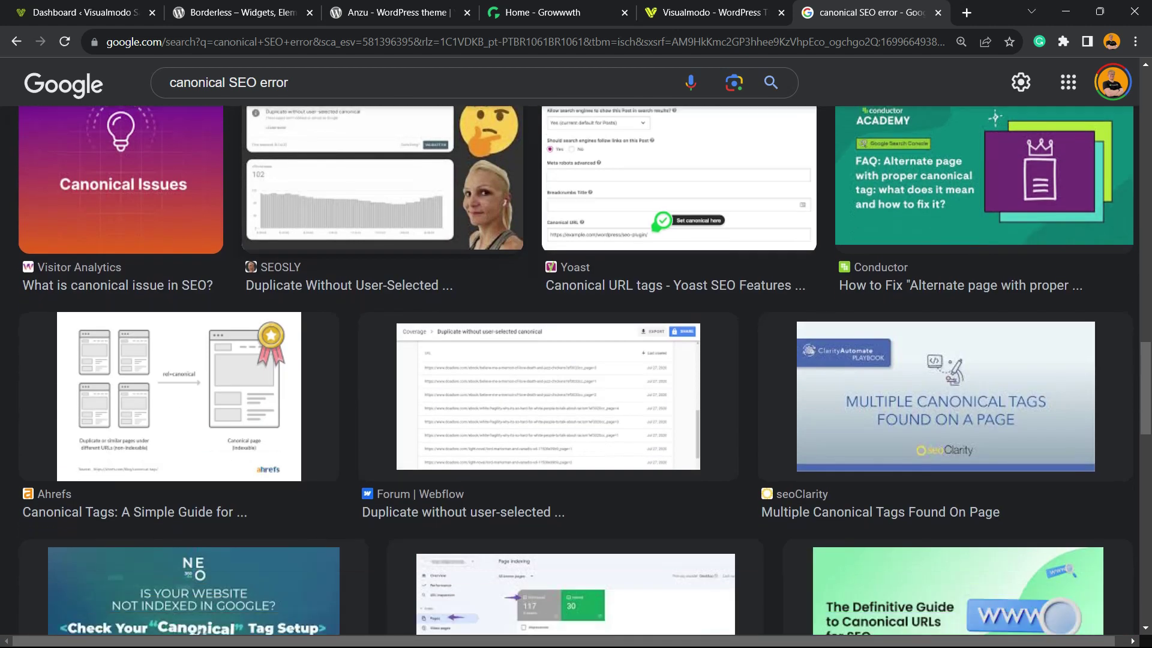
scroll(558, 336, "up", 3)
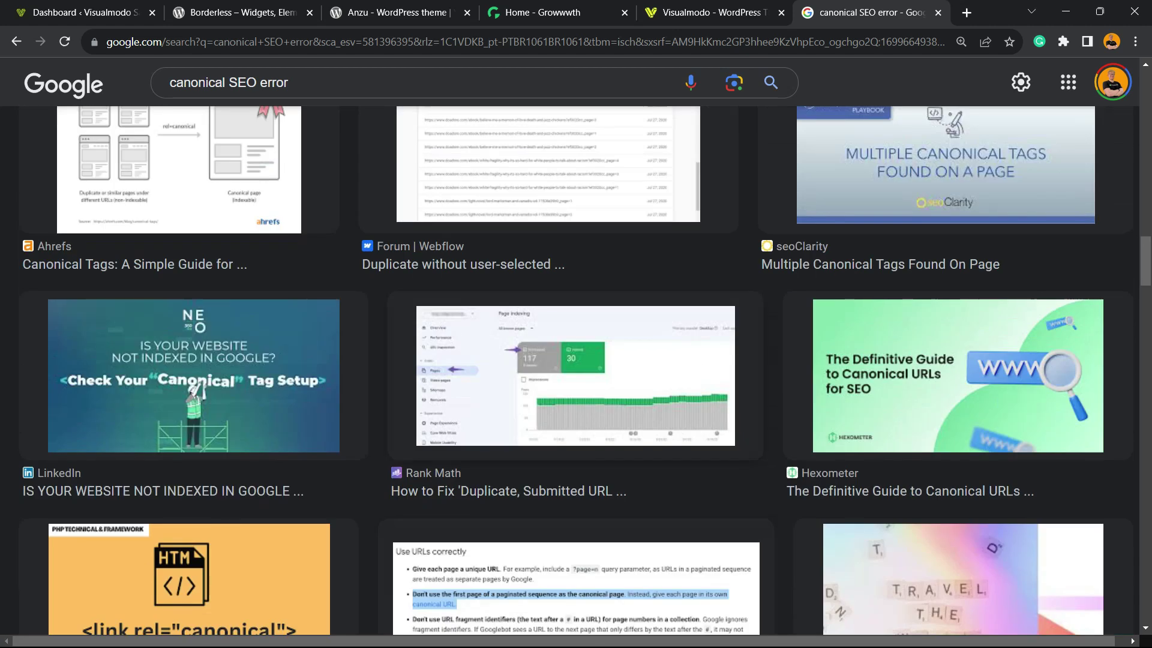
left_click(558, 336)
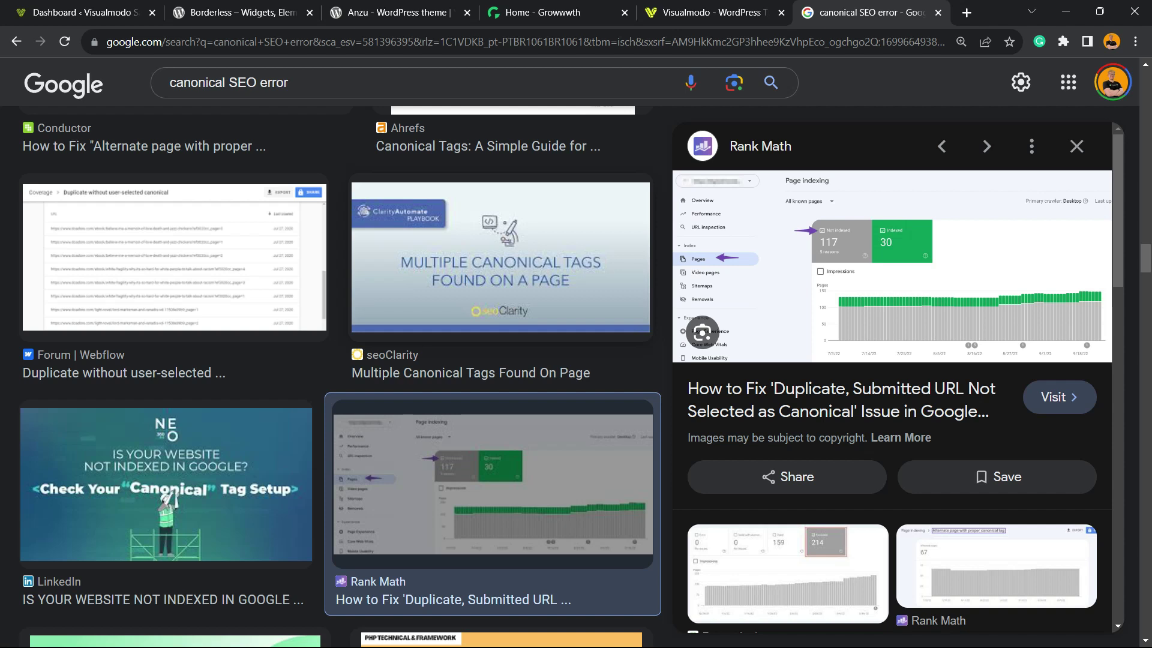
Go from the Dashboard's Posts list to the live 'New Post Exemple' page
left_click(105, 9)
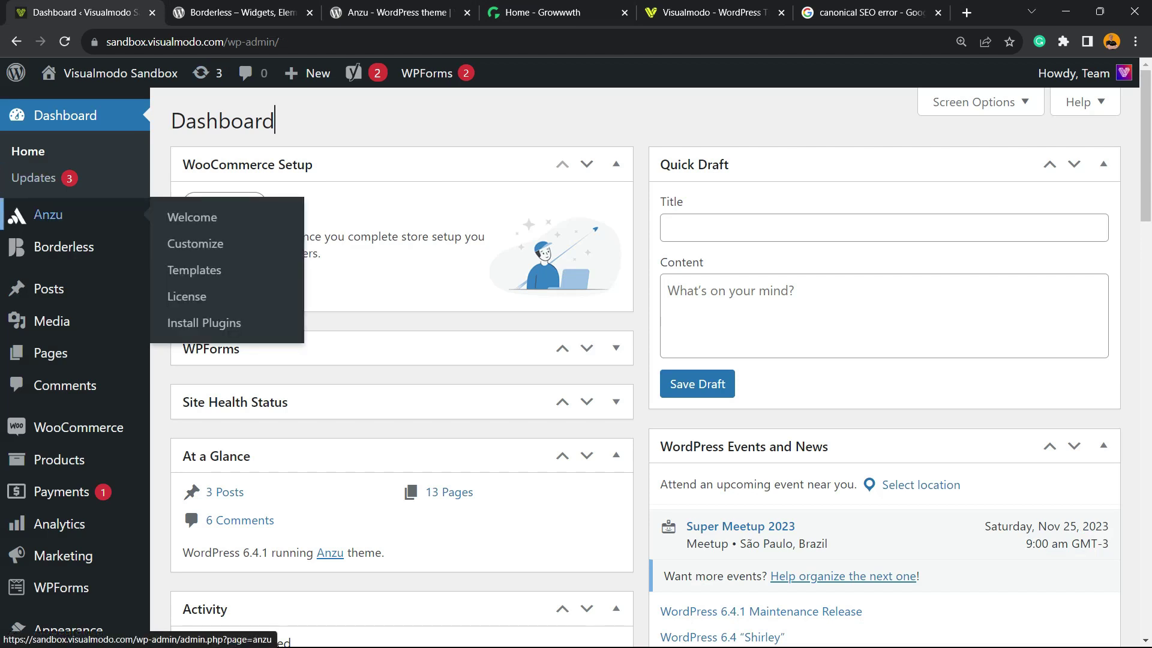
left_click(54, 289)
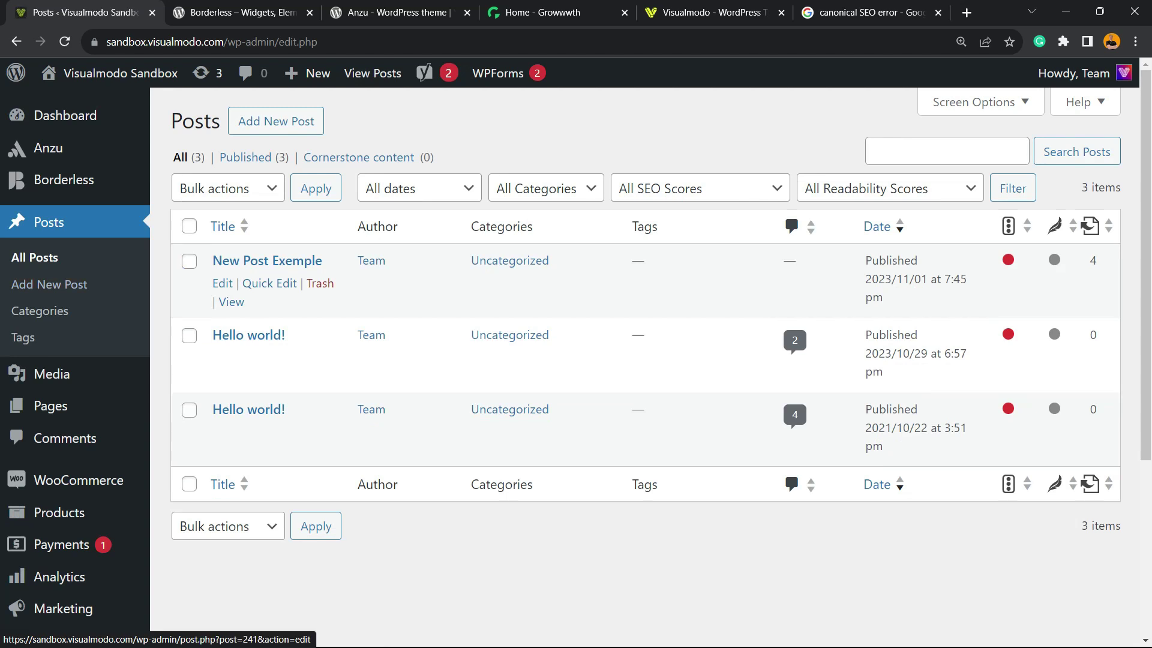
left_click(231, 302)
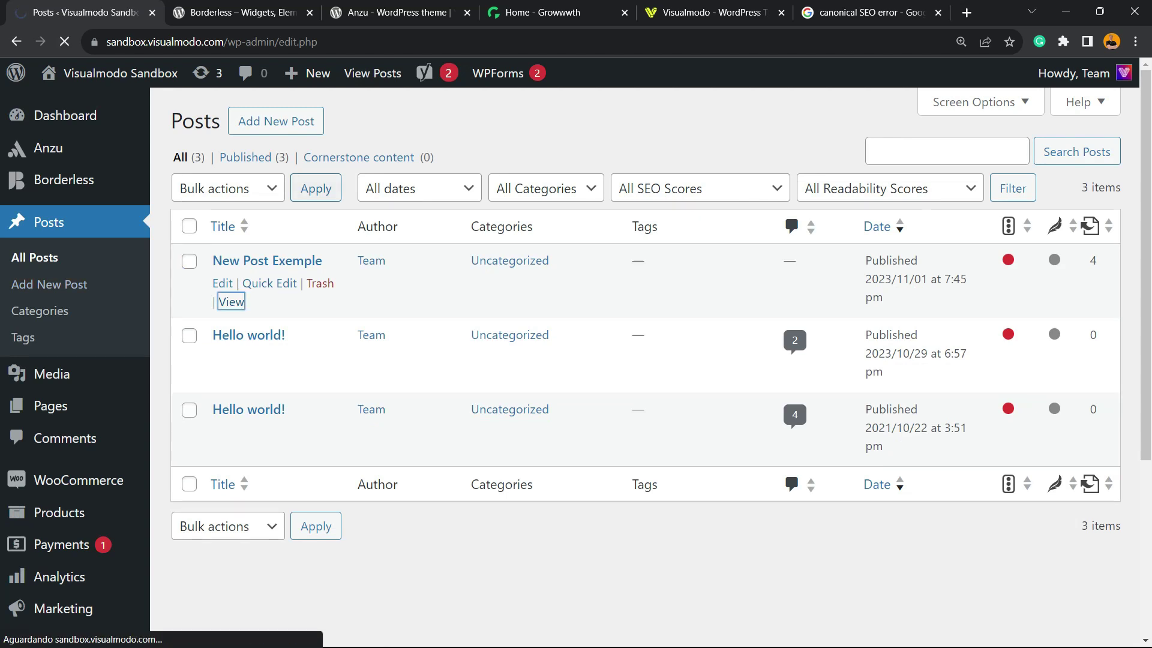
Select the post's /2023/11/01/new-post-exemple/ address in the address bar, word by word
key("ctrl+l")
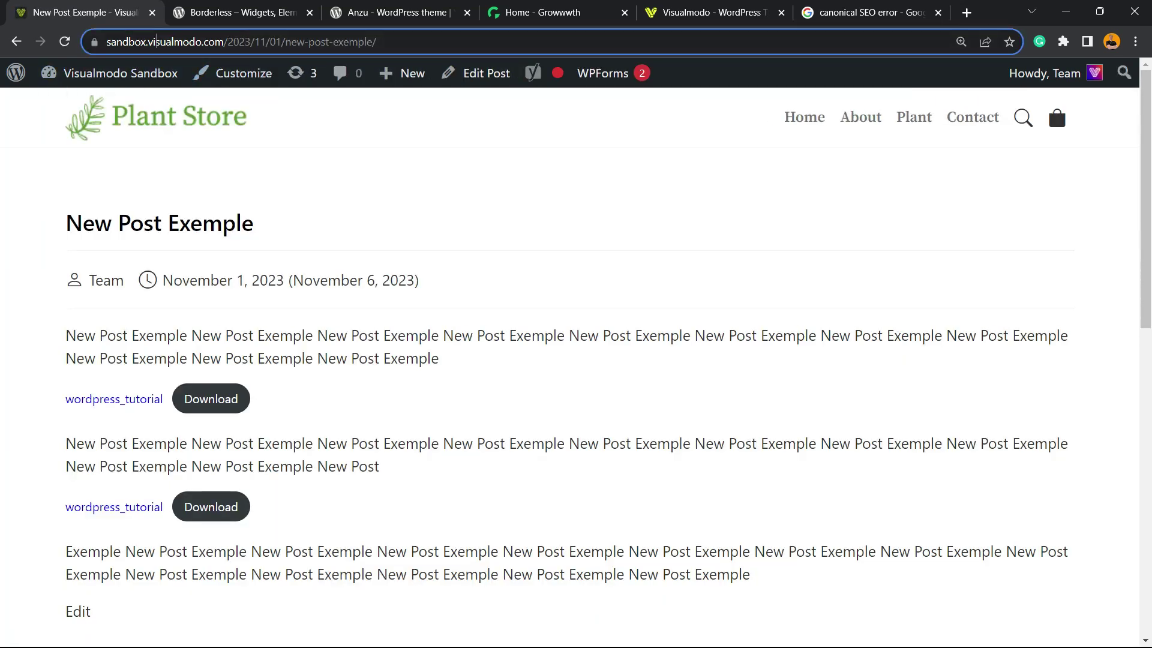
left_click(411, 42)
double_click(119, 42)
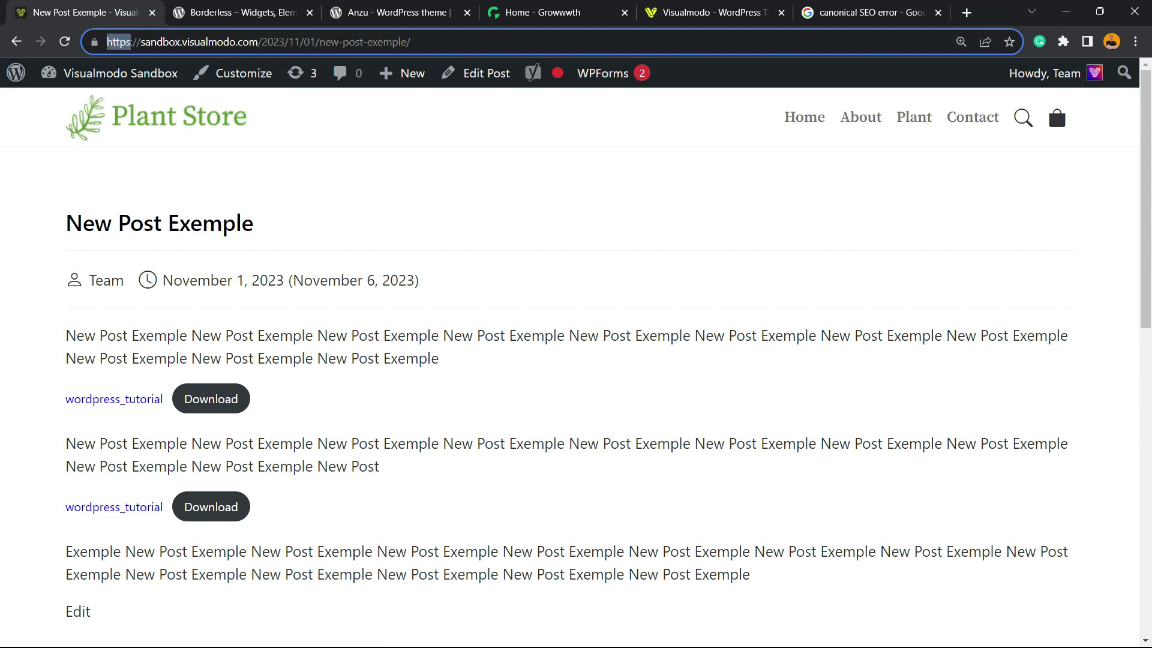
key("ctrl+Right")
key("ctrl+shift+Right")
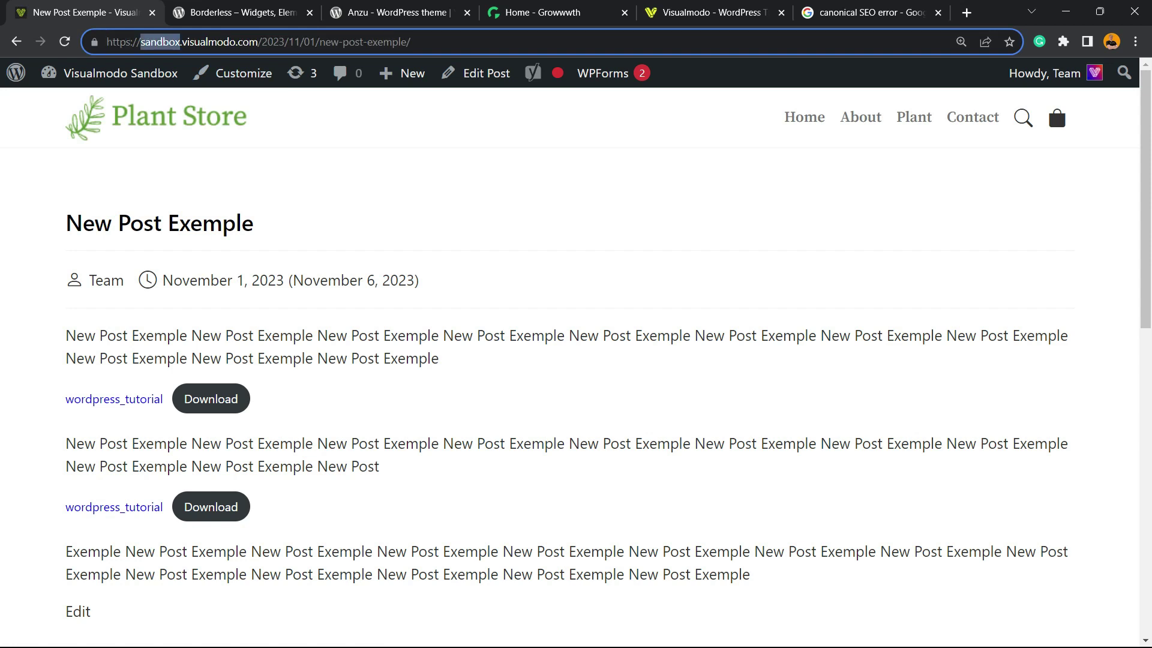
key("ctrl+Right")
key("ctrl+shift+Right")
key("ctrl+Right")
key("ctrl+shift+Right")
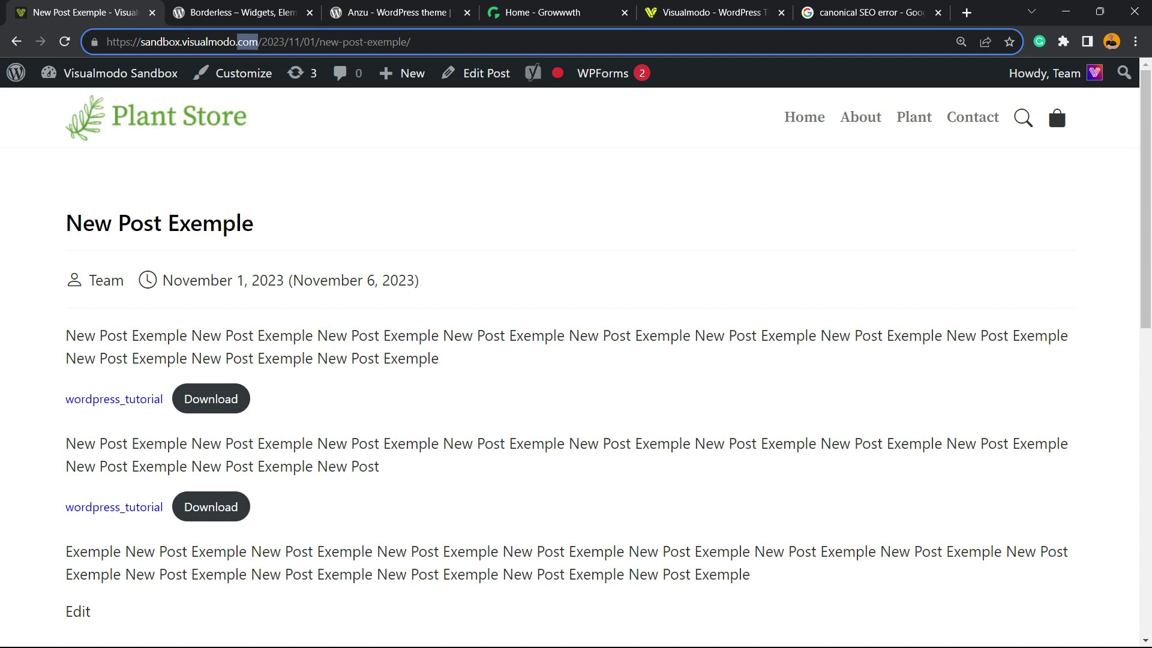
scroll(288, 281, "down", 10)
scroll(288, 280, "up", 10)
Examine the post's address by picking out its https and sandbox parts
left_click(132, 41)
key("Left")
double_click(126, 41)
left_click(131, 41)
triple_click(411, 335)
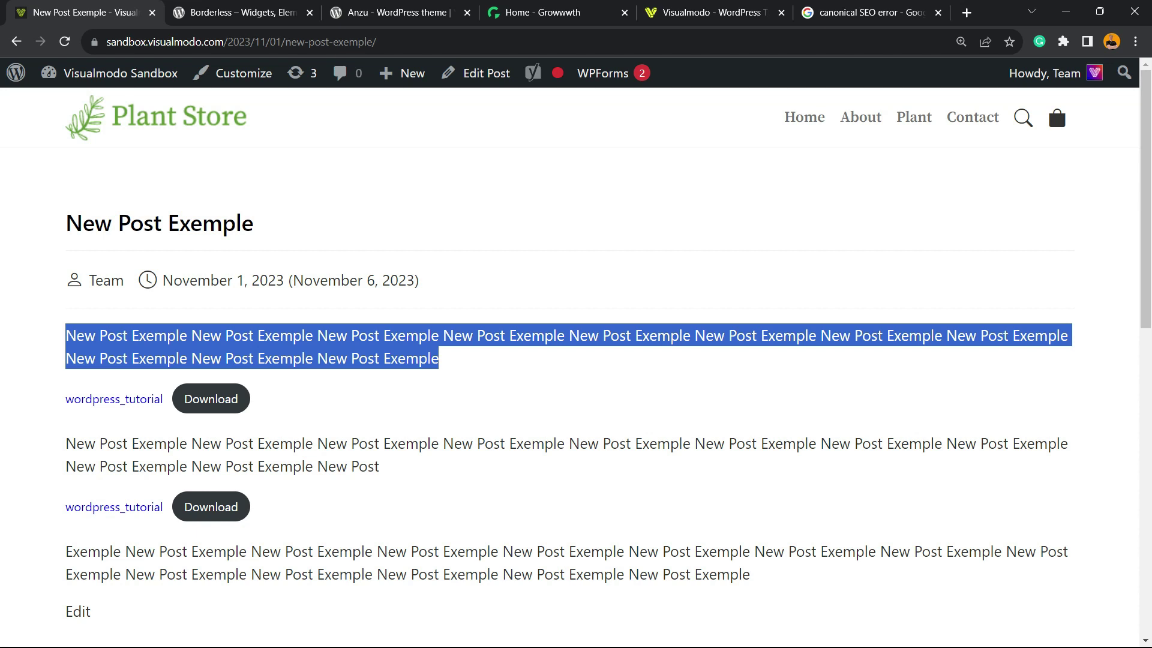
double_click(125, 41)
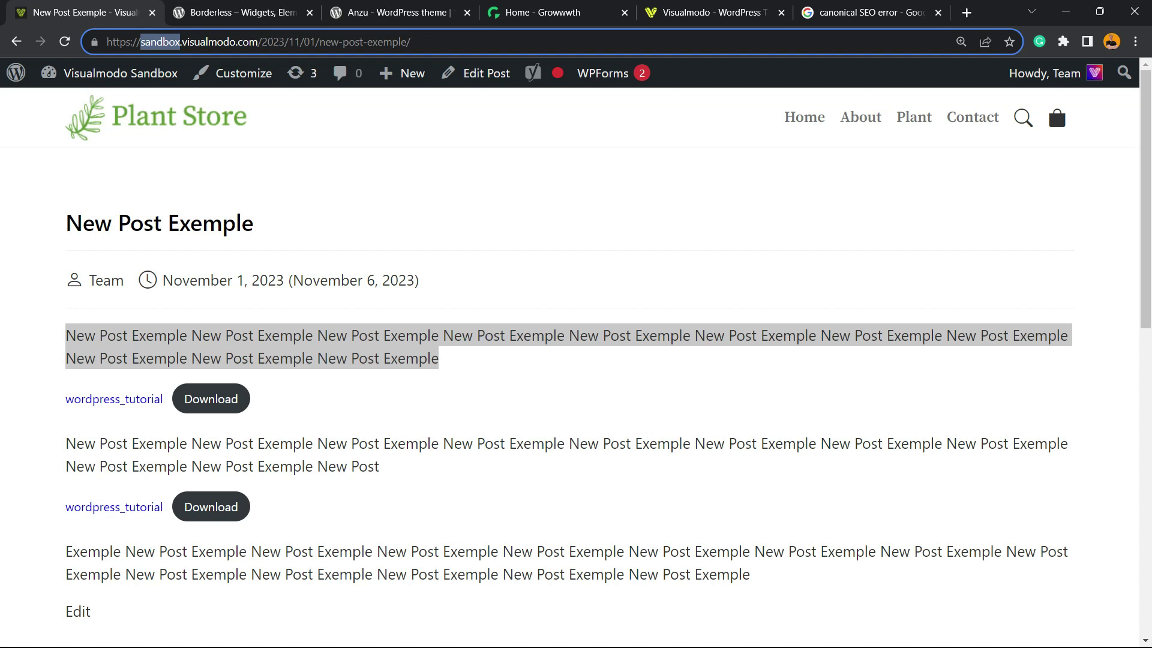
key("Left")
key("Escape")
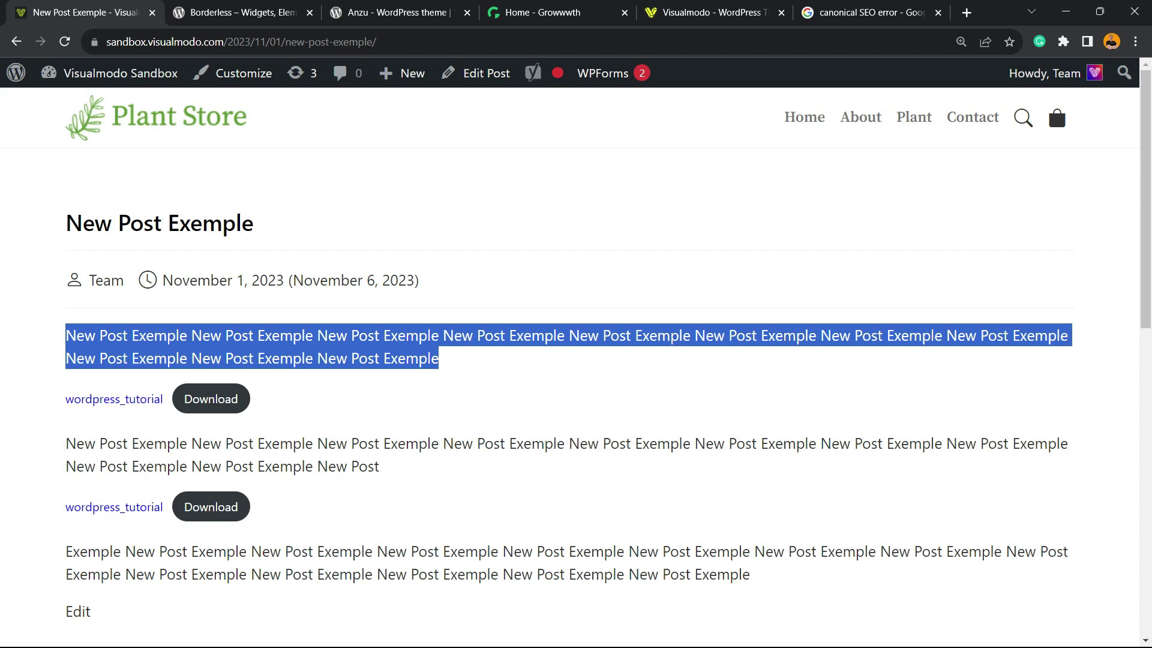
Replace the date path in the address and load the site's wp-admin Dashboard
key("ctrl+l")
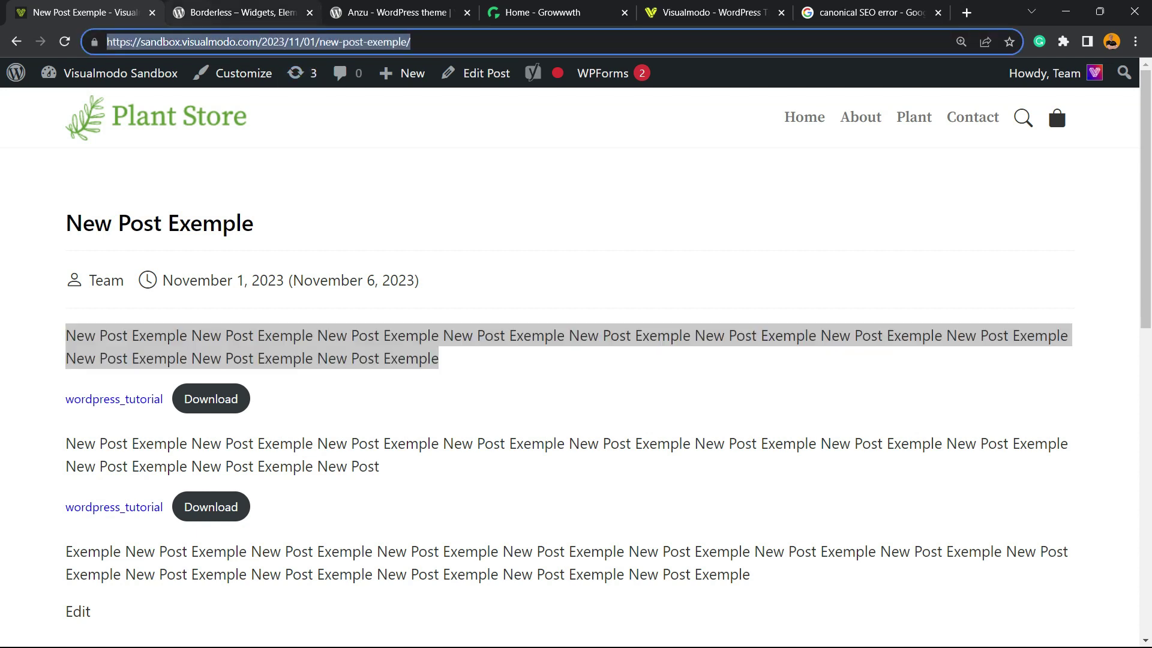
left_click(119, 42)
double_click(118, 42)
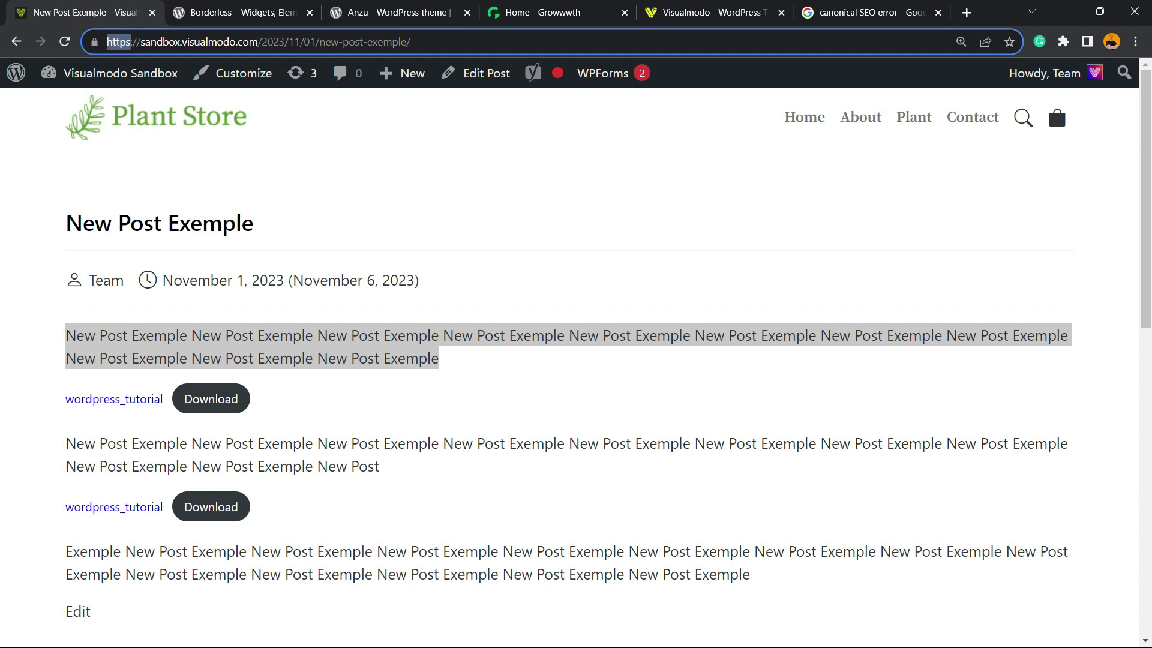
key("ctrl+Right")
key("ctrl+shift+Right")
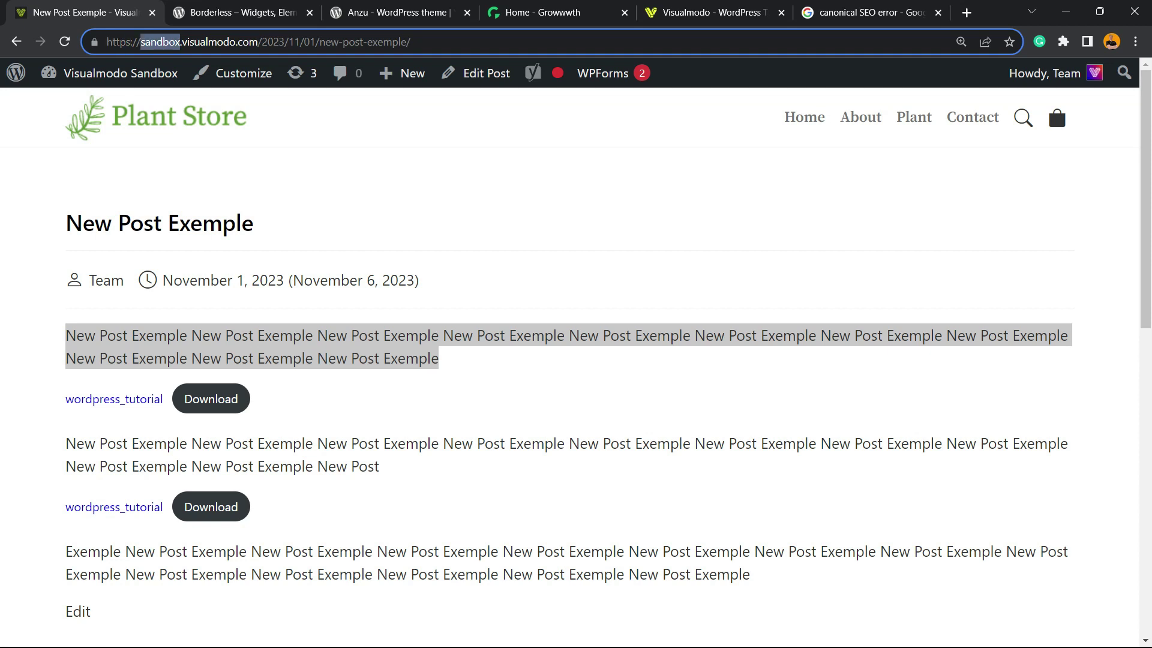
key("ctrl+Right")
key("ctrl+Right")
key("ctrl+Right")
left_click_drag(412, 42, 249, 42)
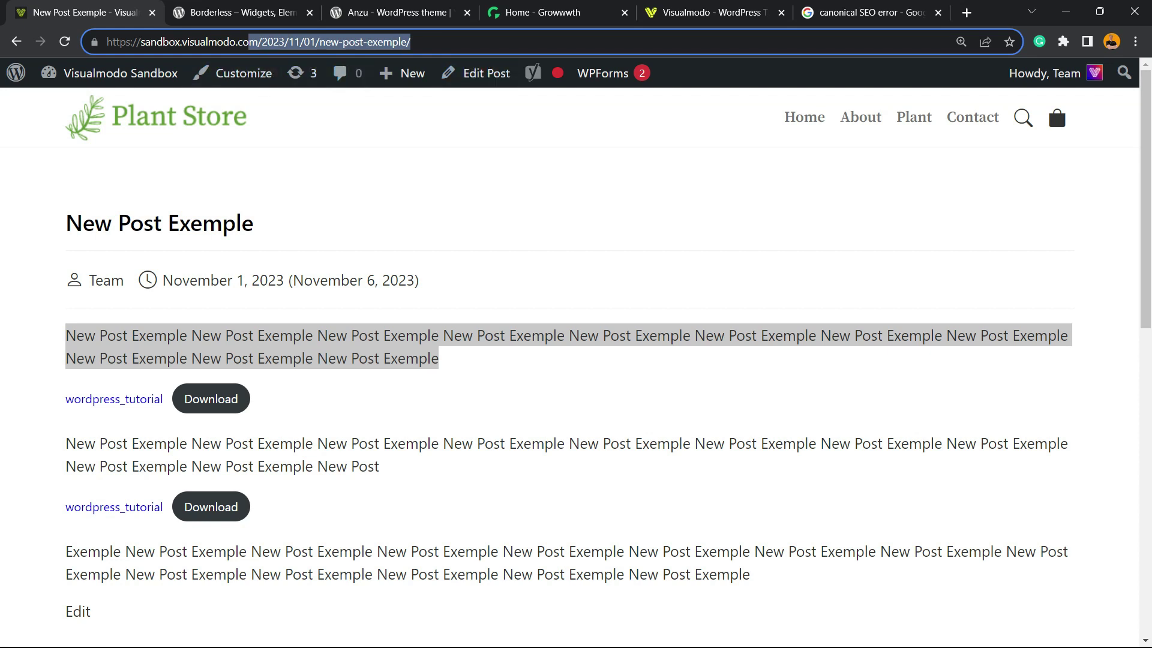
key("Return")
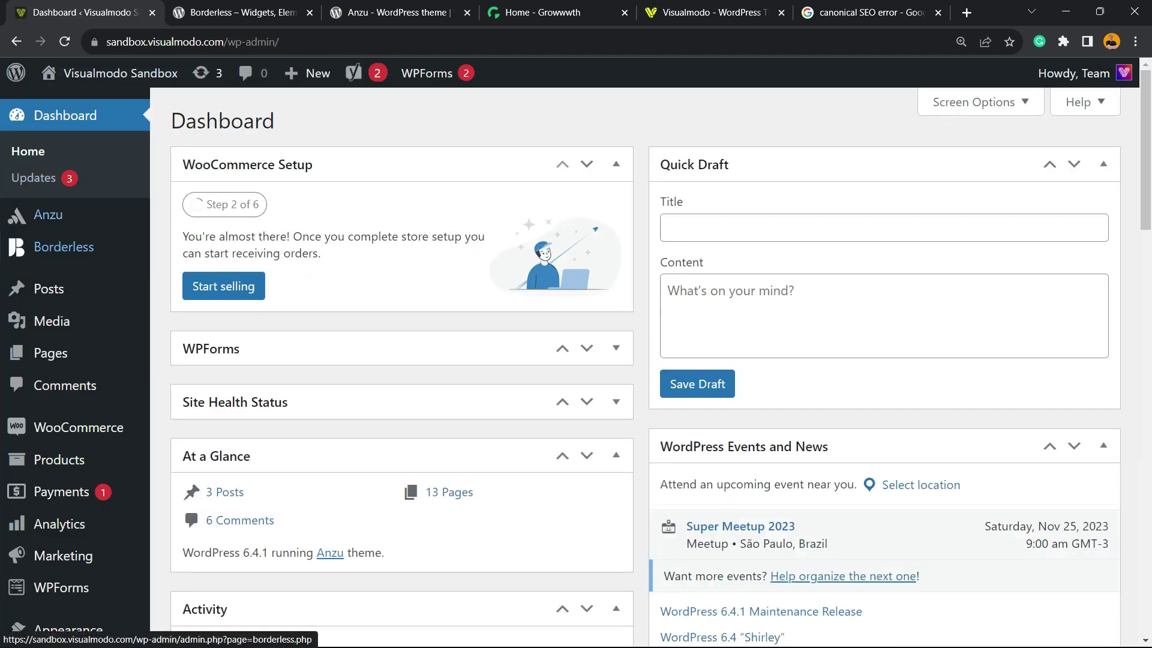
Scroll through the Dashboard's admin menu items
scroll(60, 247, "down", 2)
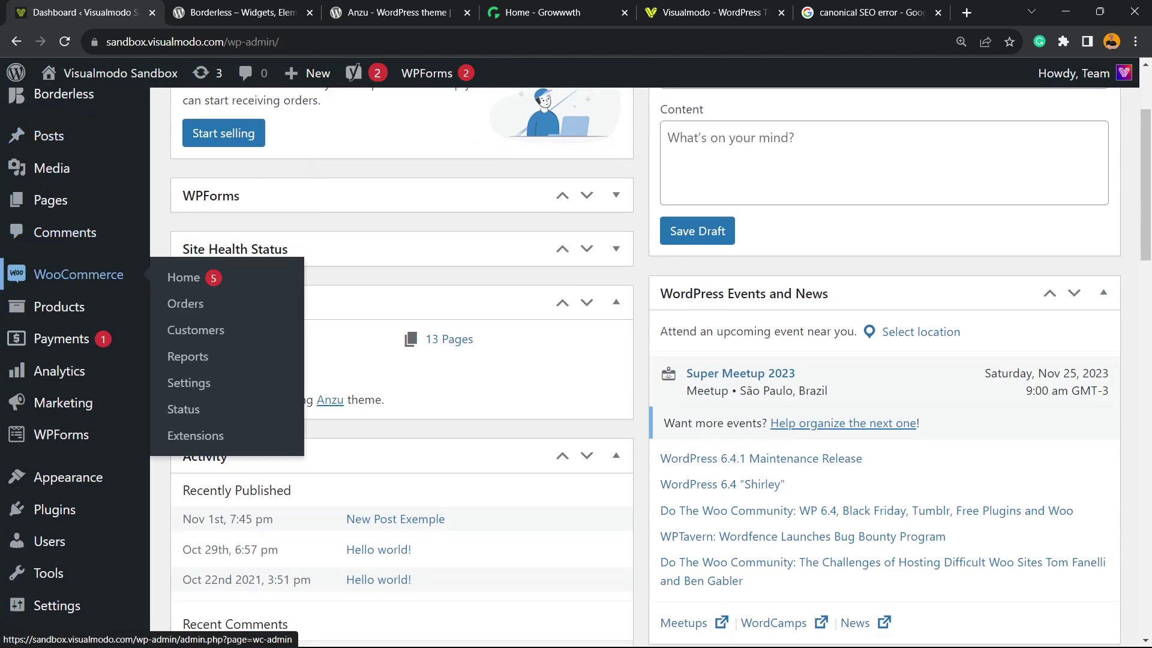
scroll(60, 277, "down", 2)
scroll(60, 354, "up", 2)
scroll(60, 354, "down", 2)
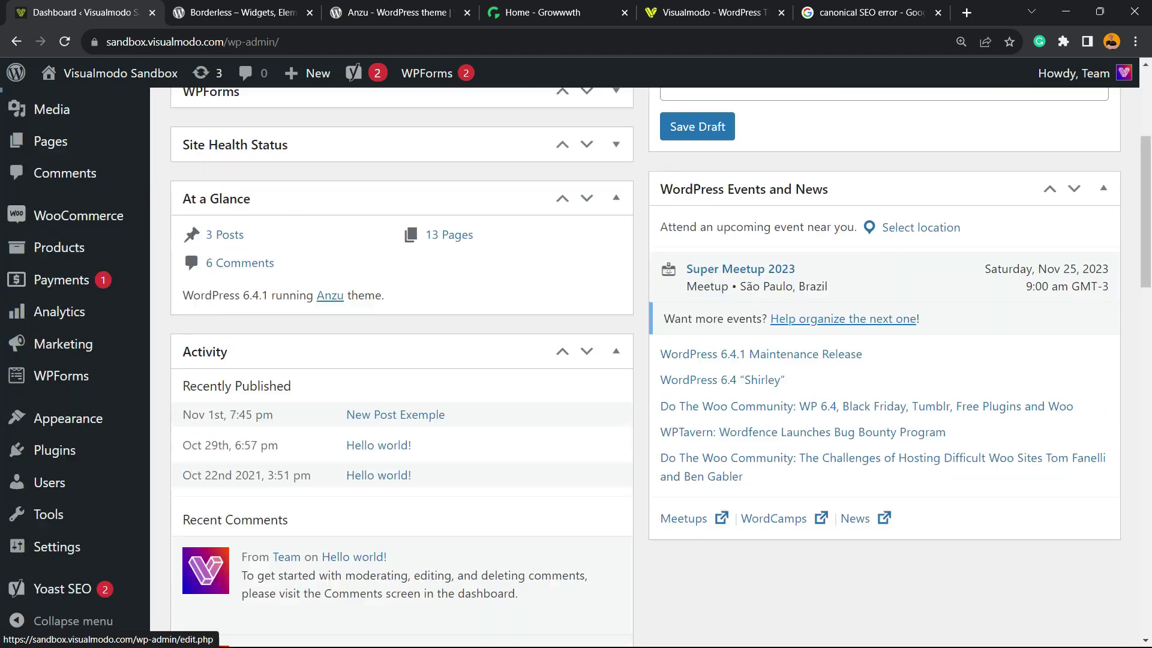
mouse_move(54, 451)
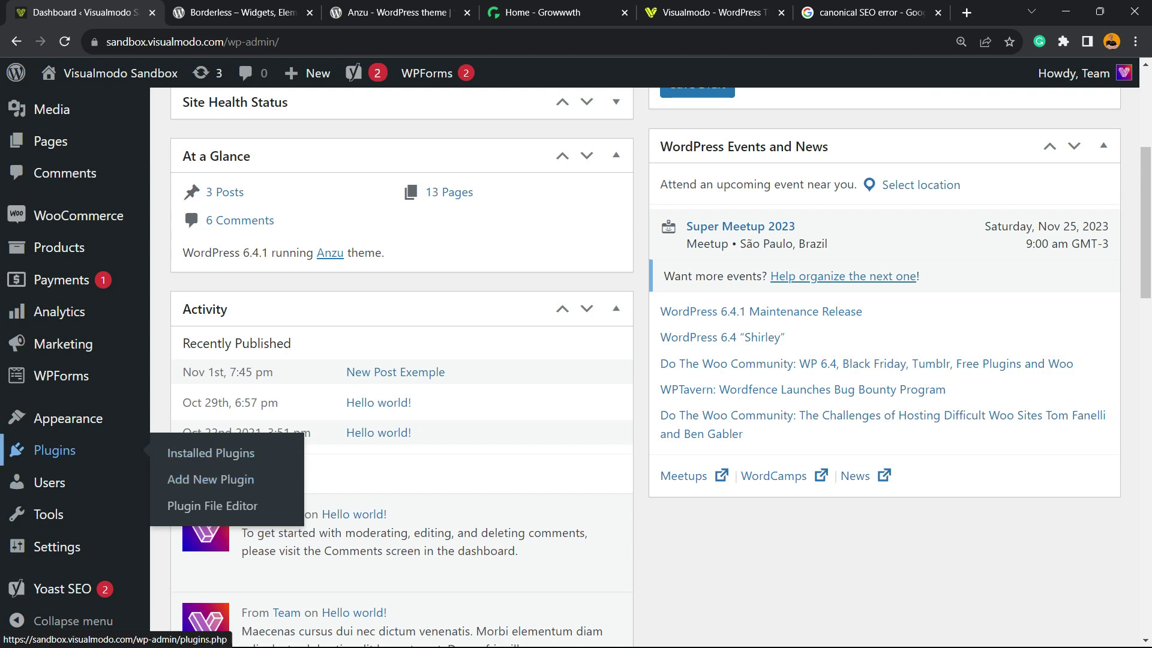
mouse_move(68, 418)
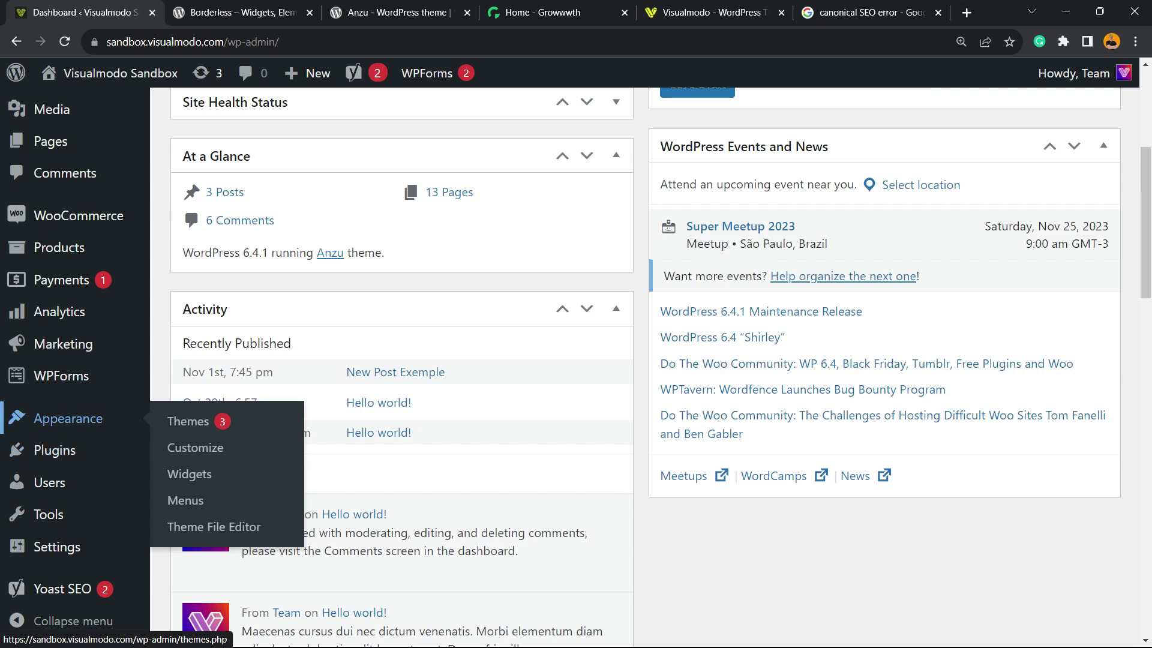
scroll(66, 396, "down", 5)
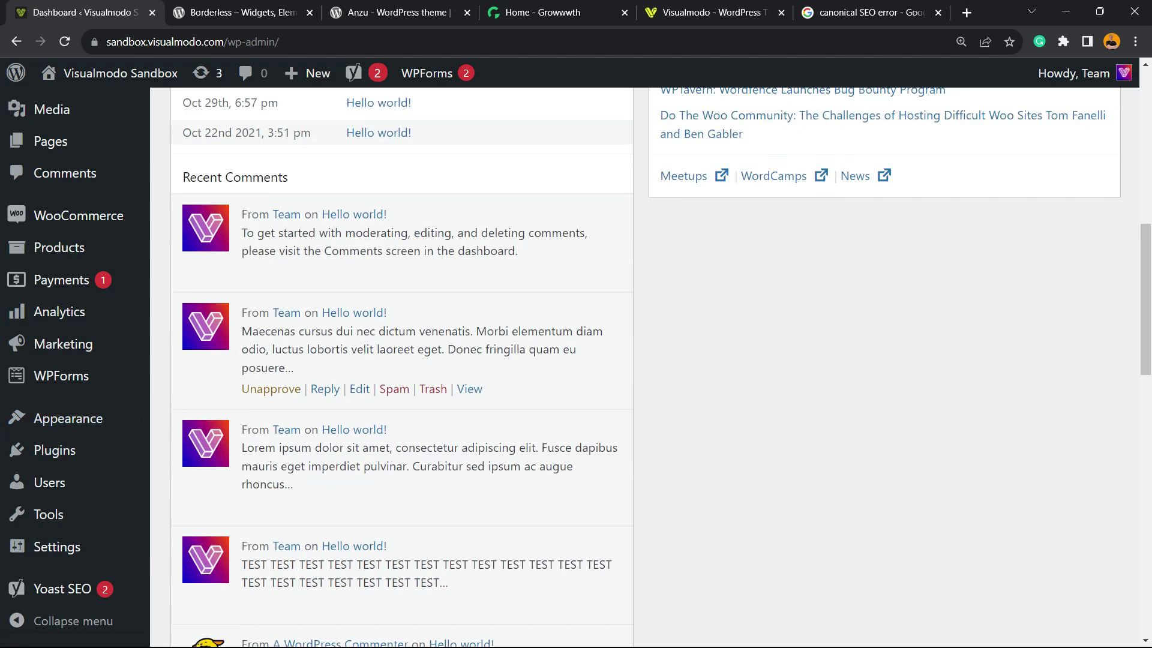
scroll(54, 497, "up", 5)
Glance at the Borderless plugin tab, then go back to the New Post Exemple page
left_click(240, 12)
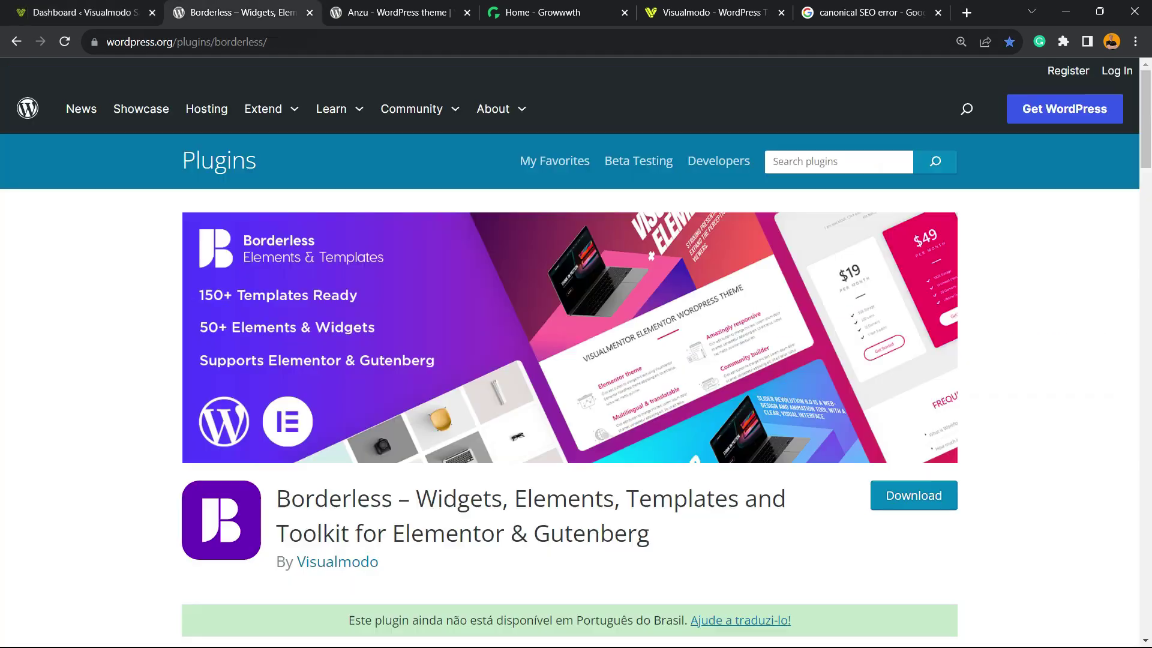
left_click(99, 12)
key("alt+Left")
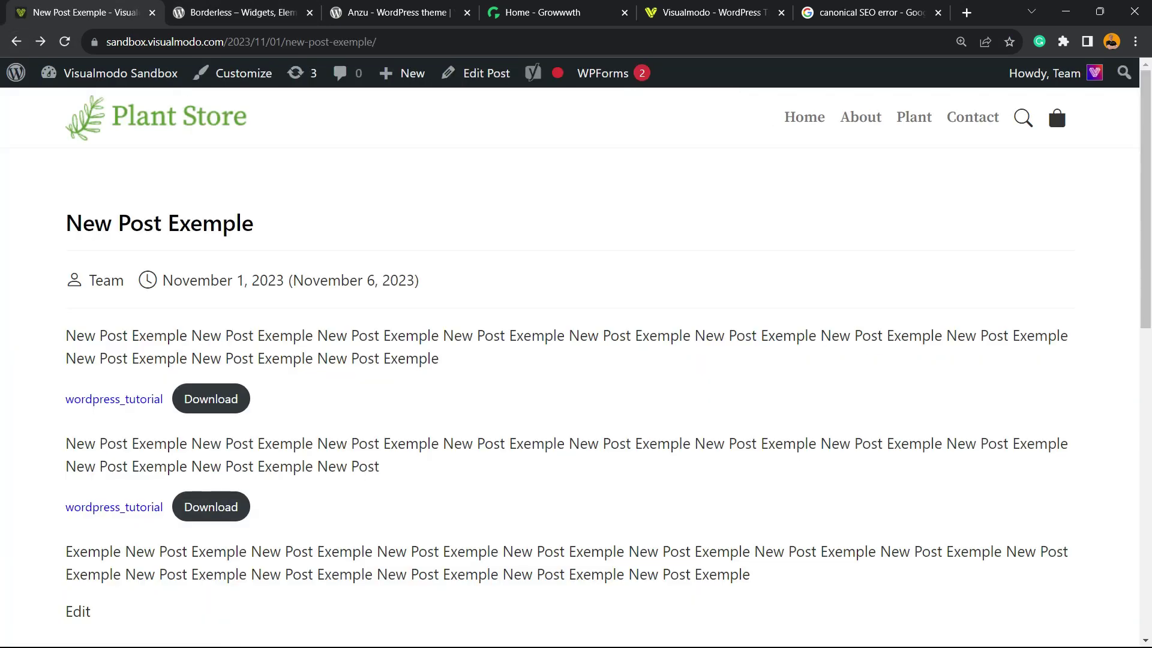
Select the post's URL, open it via Edit Post, and scroll down to Yoast's Advanced section
triple_click(330, 42)
key("ctrl+c")
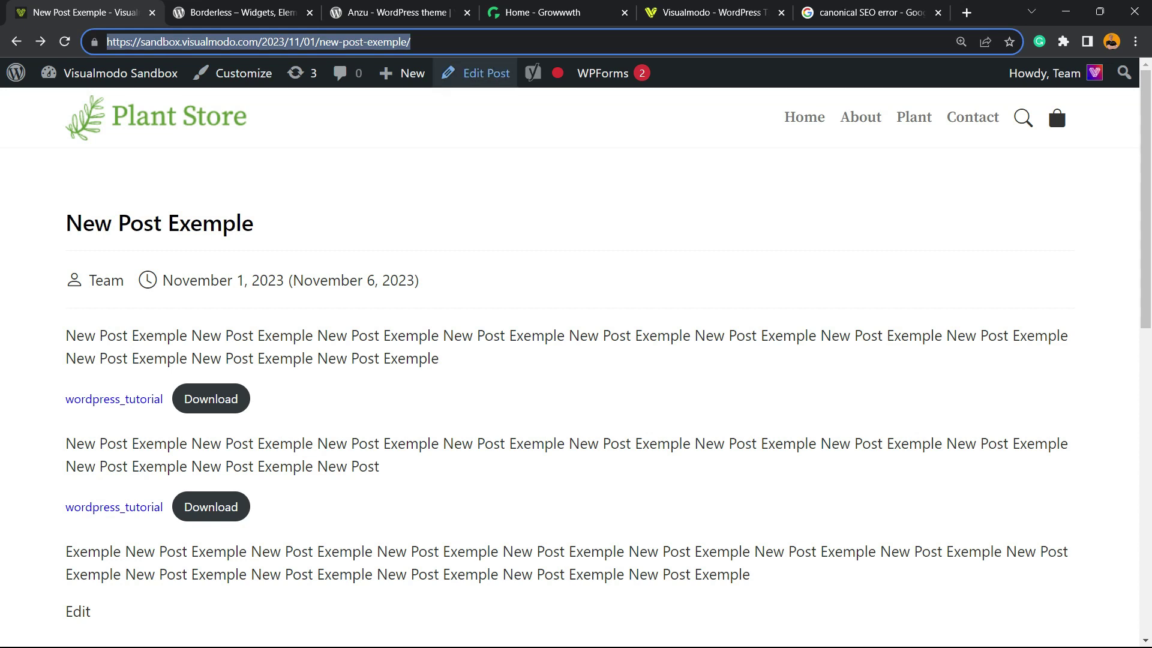
left_click(476, 72)
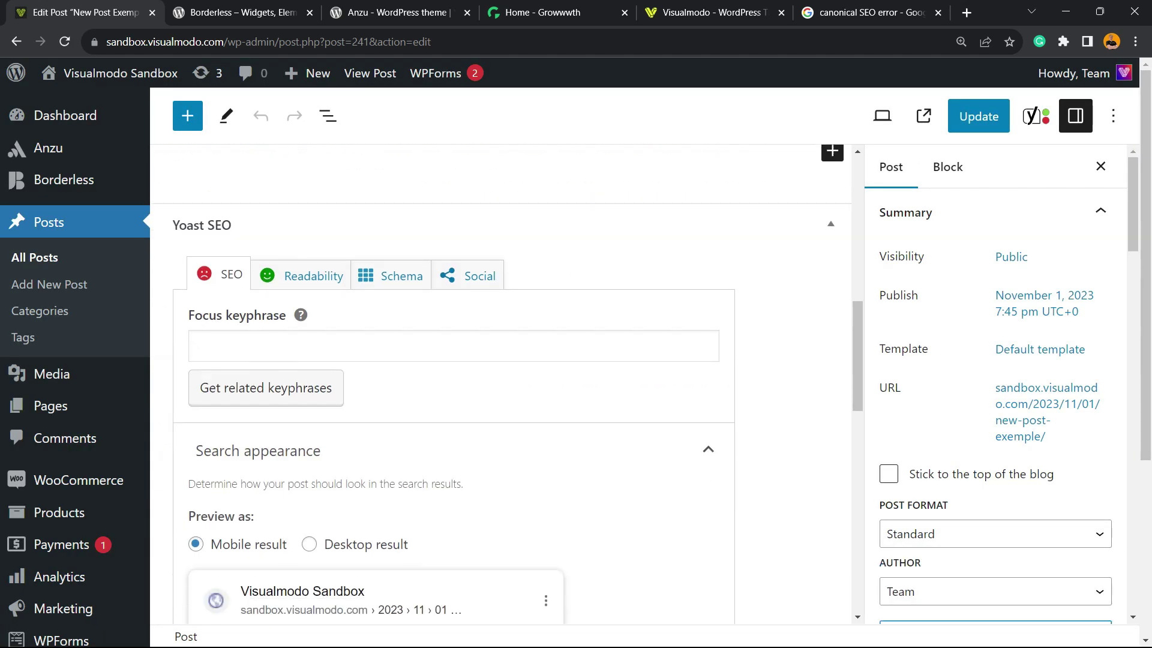
scroll(504, 384, "up", 4)
scroll(504, 384, "down", 1)
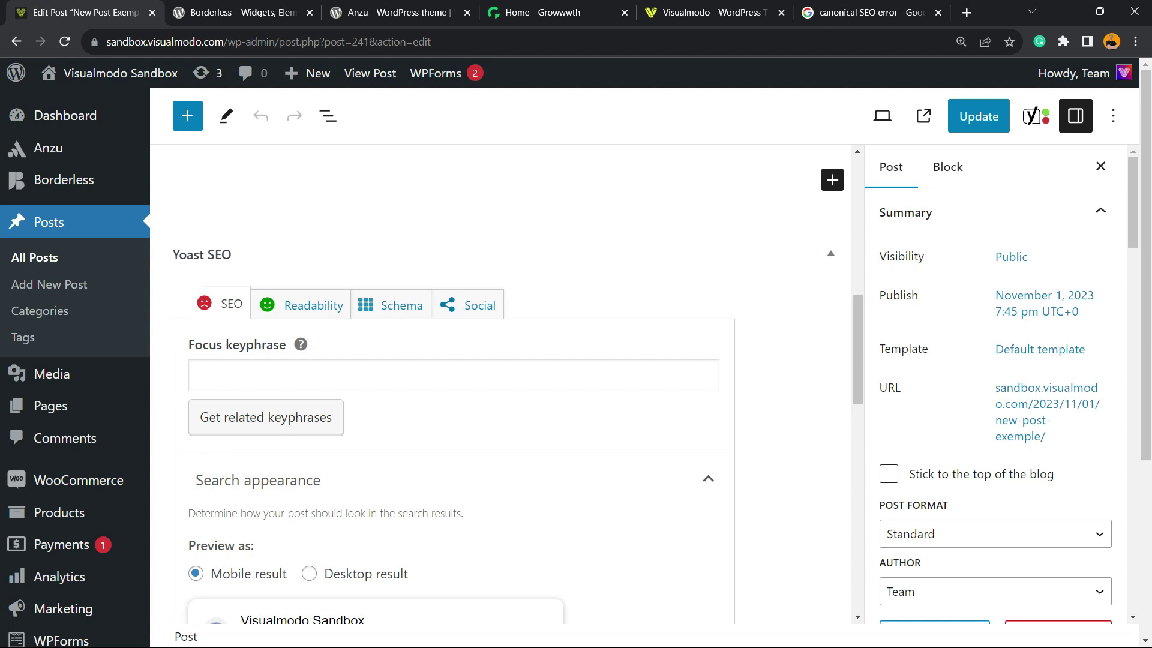
scroll(453, 384, "down", 5)
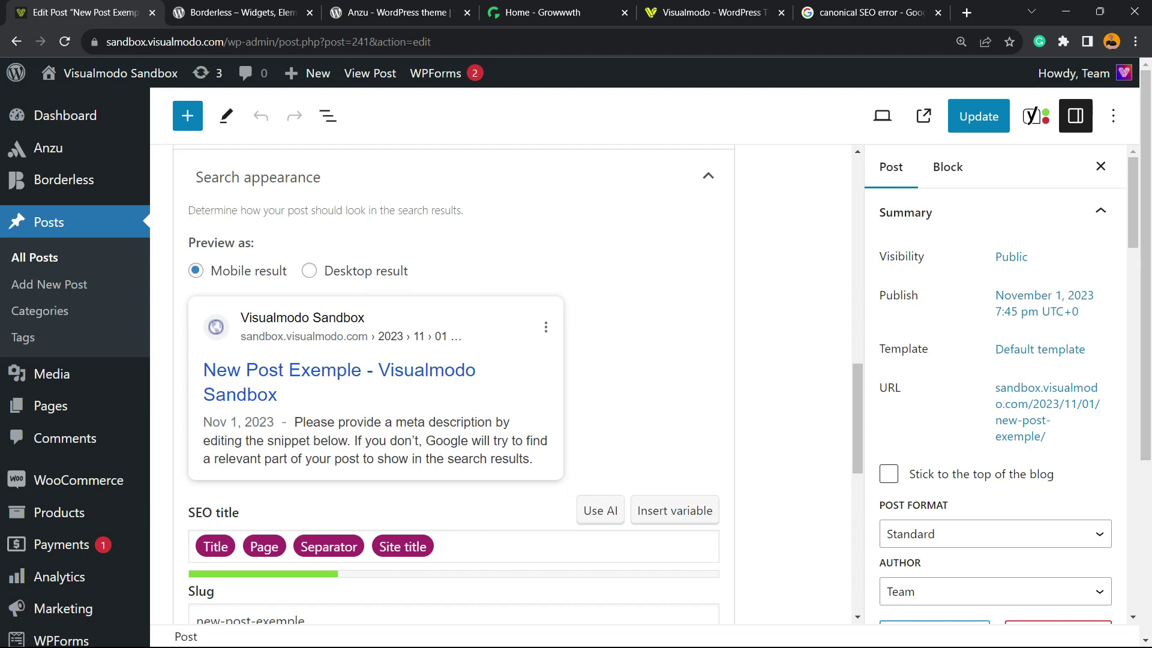
scroll(452, 384, "down", 10)
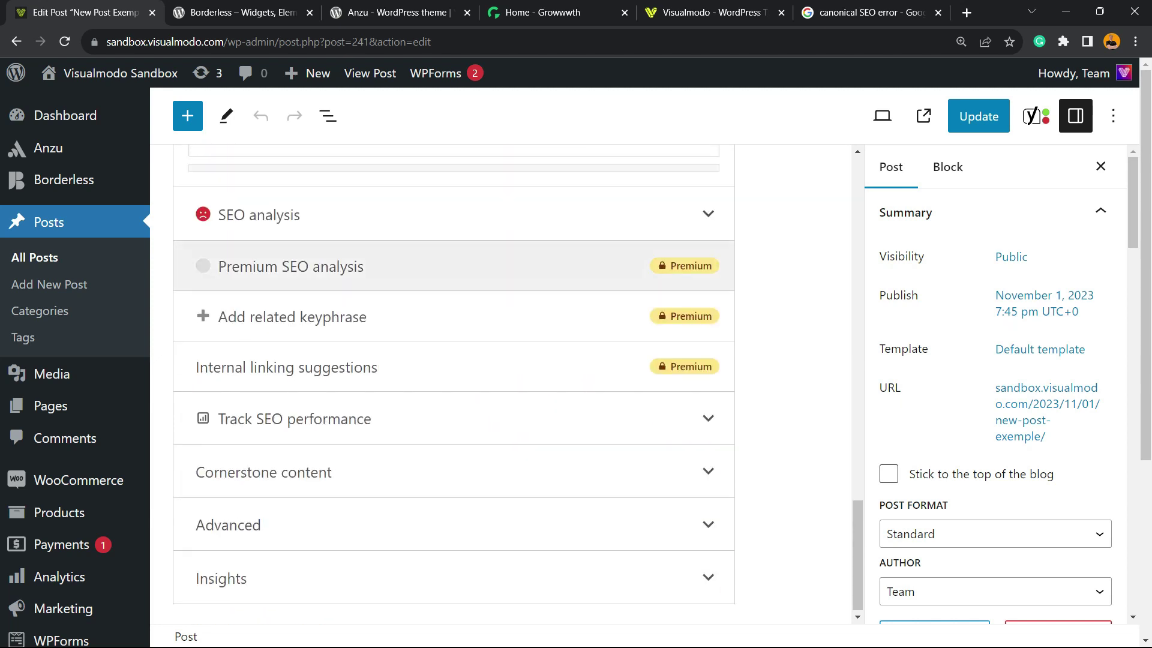
scroll(453, 316, "down", 1)
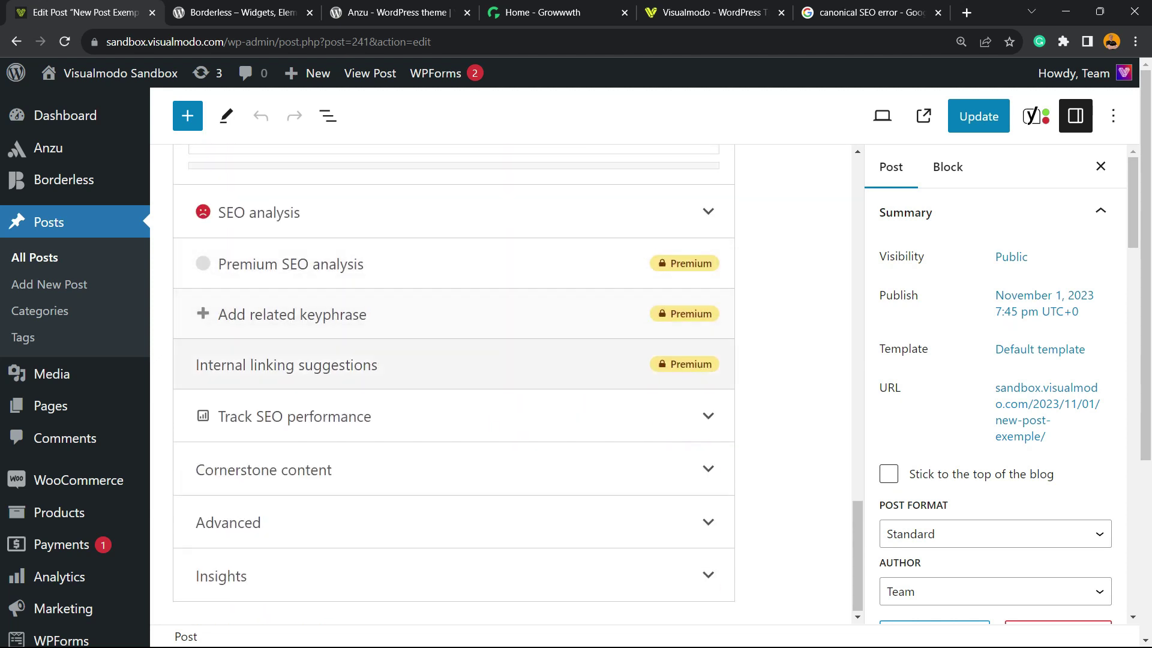
scroll(453, 396, "down", 2)
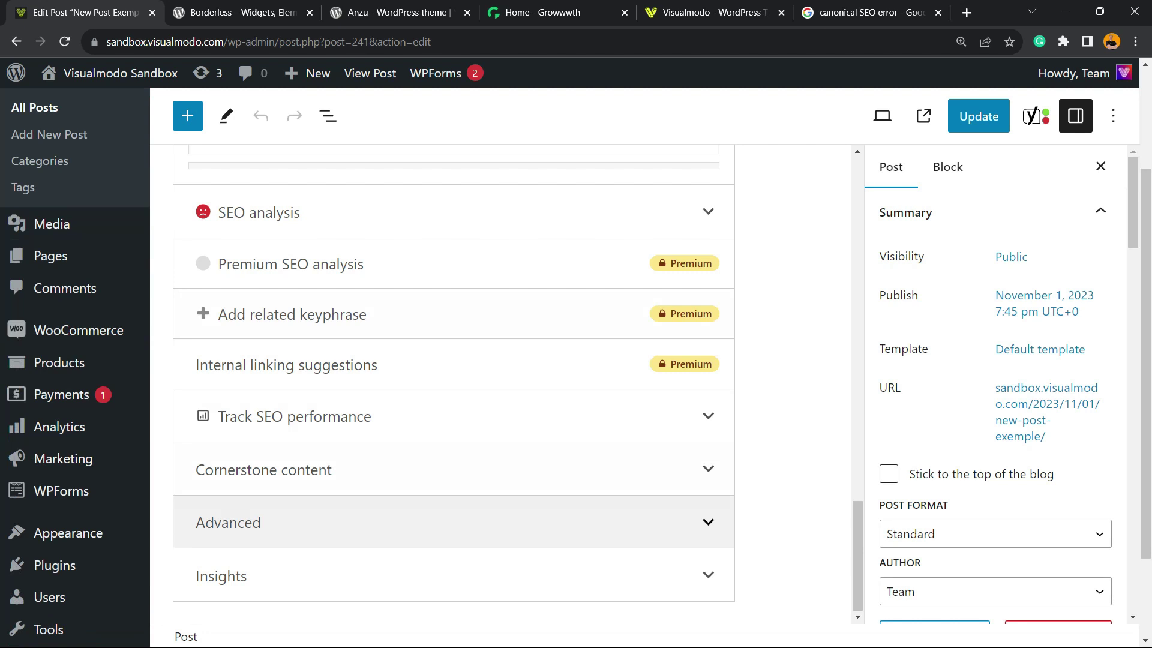
left_click(256, 515)
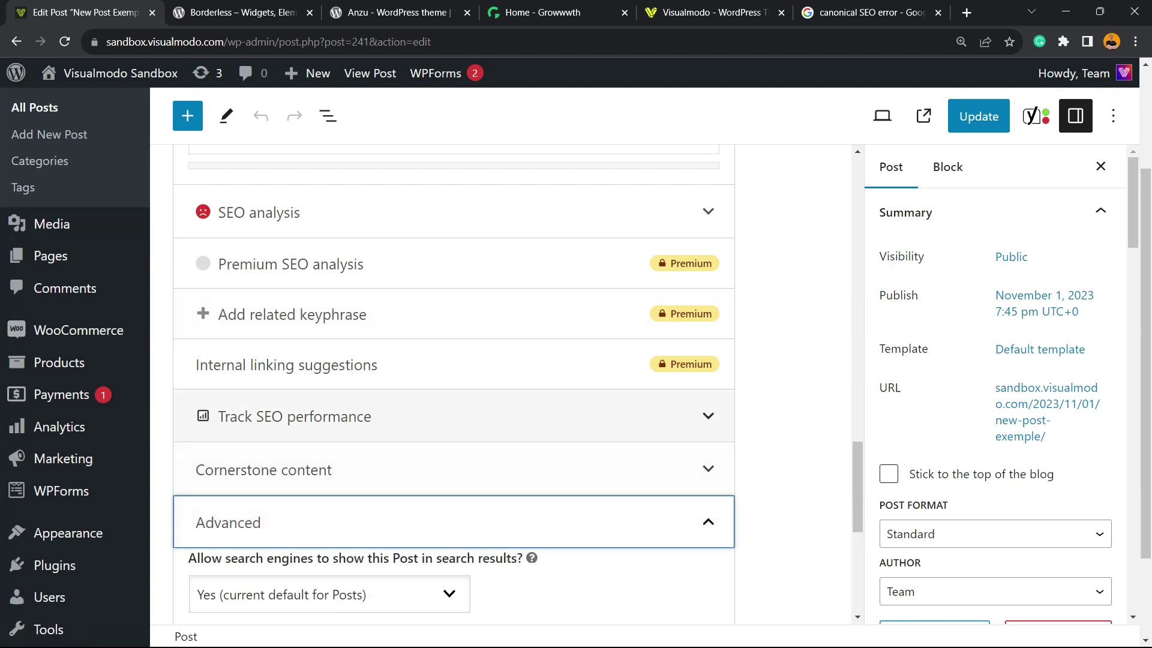
scroll(453, 384, "down", 4)
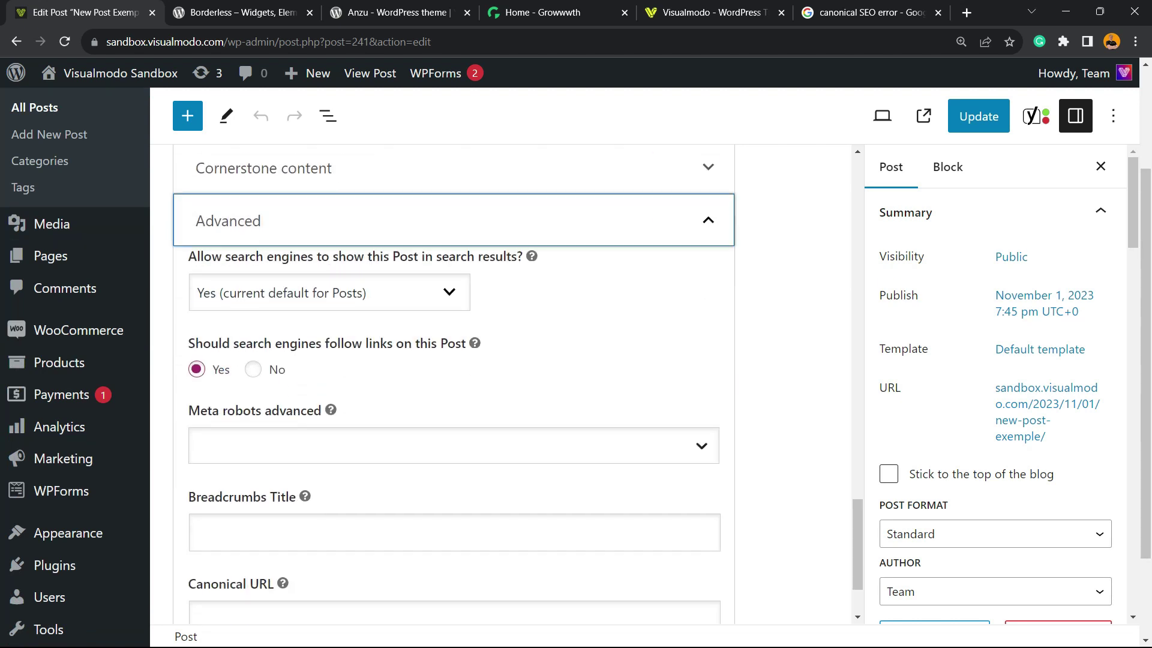
scroll(75, 368, "down", 2)
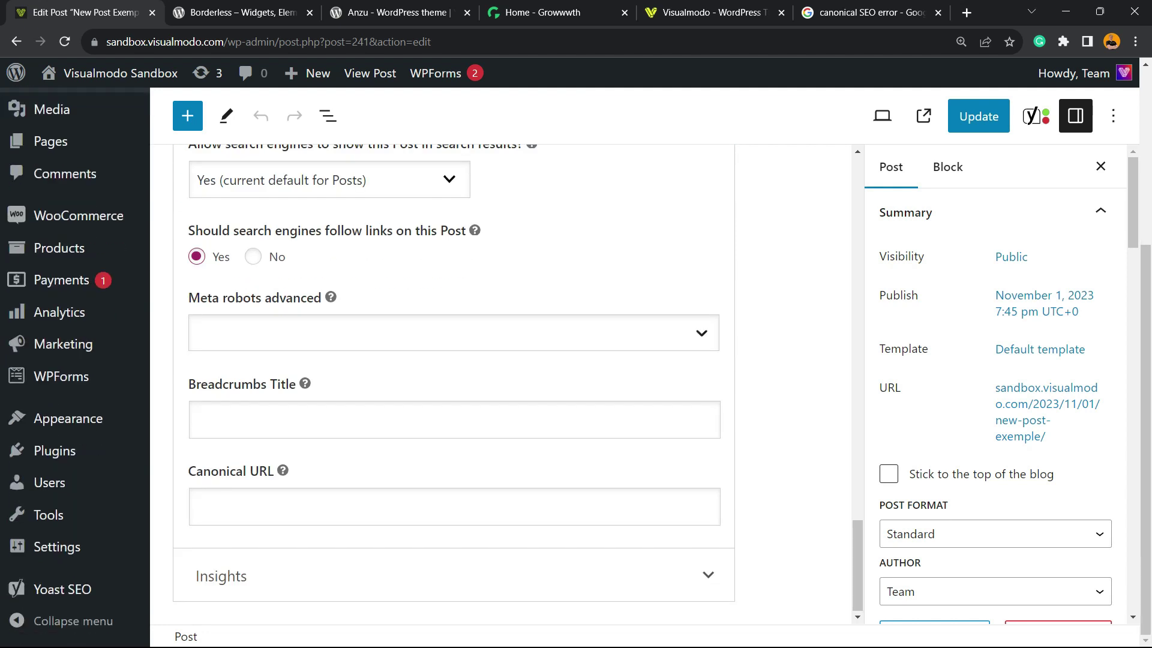
left_click_drag(188, 471, 278, 471)
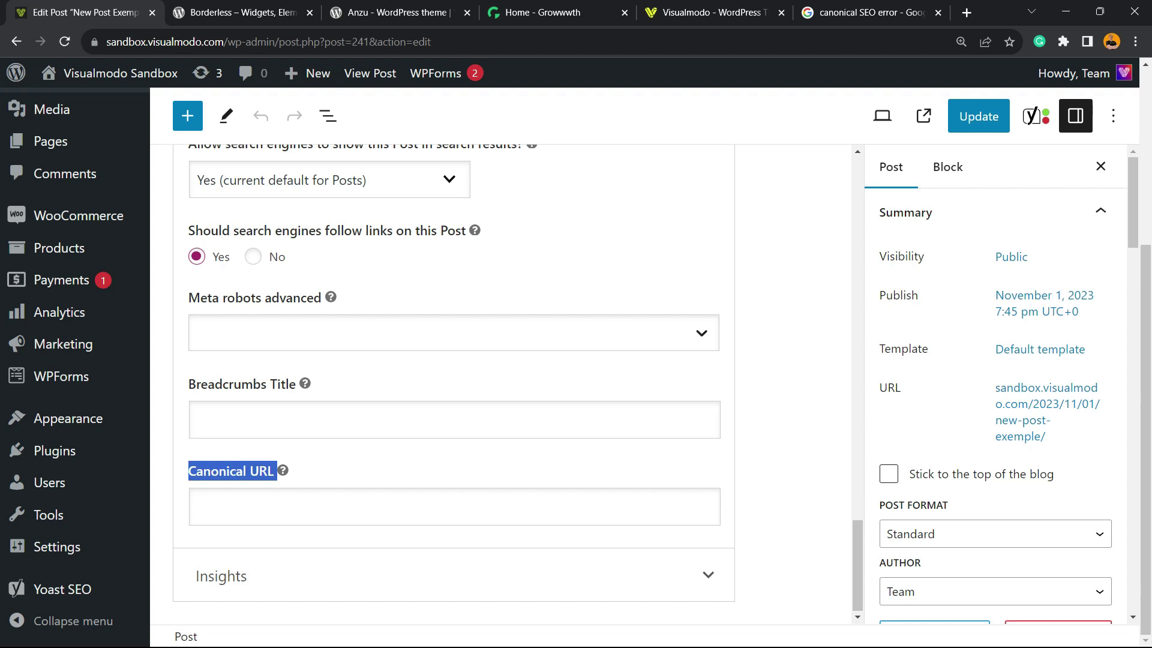
left_click(454, 507)
key("ctrl+v")
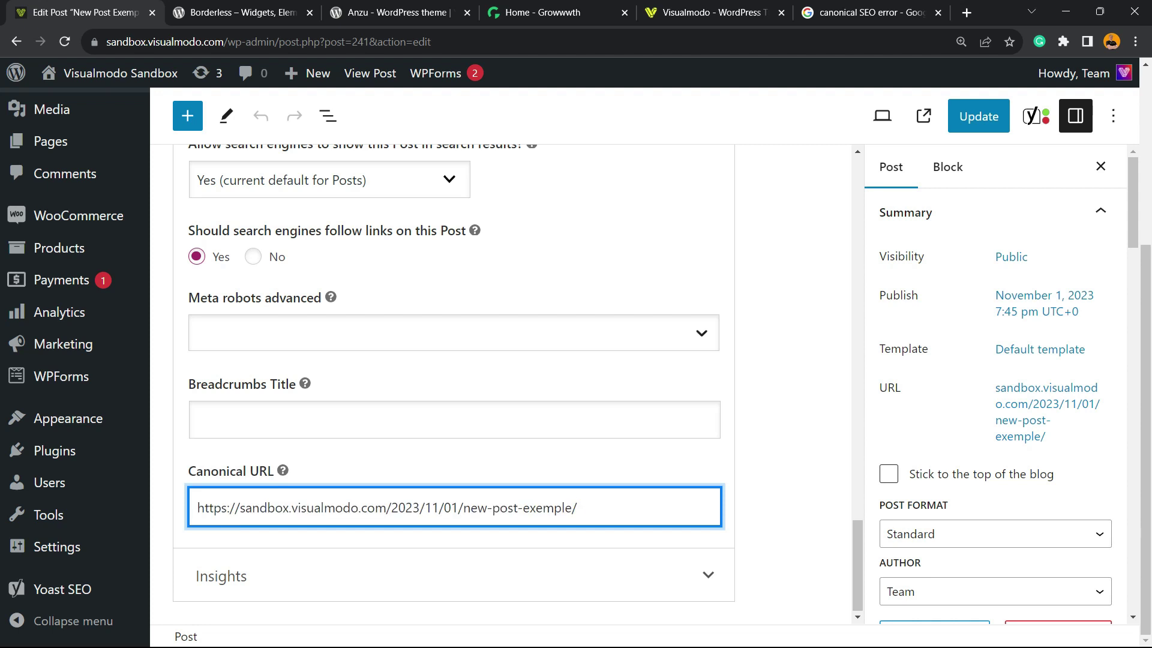
double_click(209, 507)
left_click(210, 508)
double_click(264, 508)
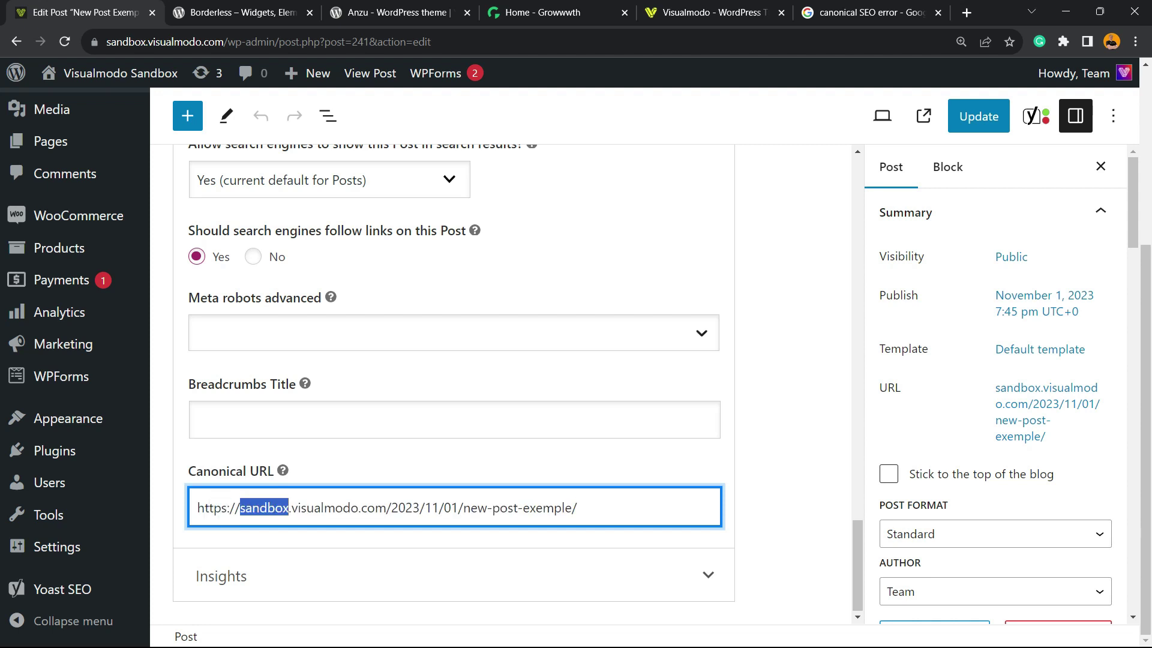
key("ctrl+a")
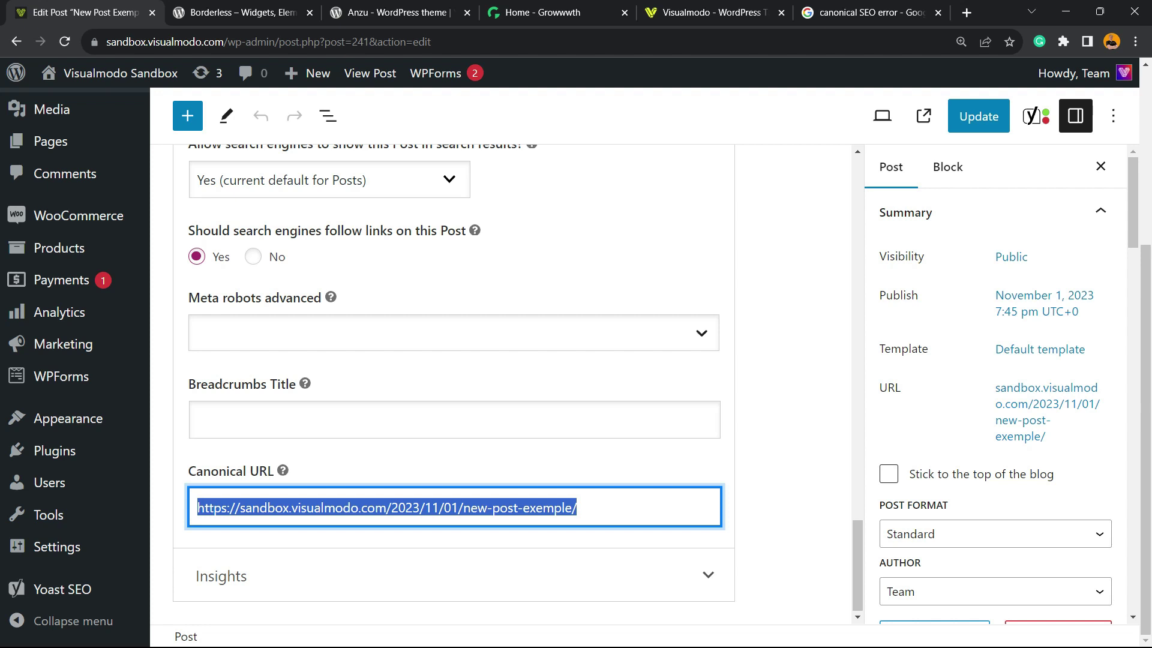
Update the post and check that the Canonical URL field keeps the post's own address
left_click(978, 117)
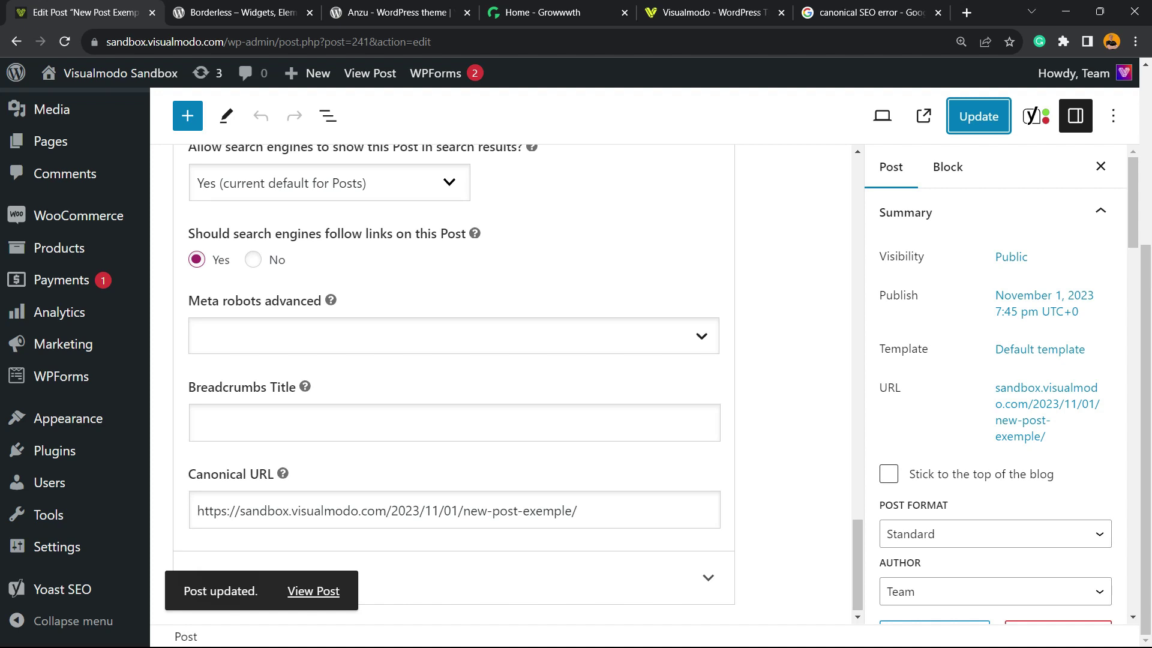
scroll(454, 384, "up", 10)
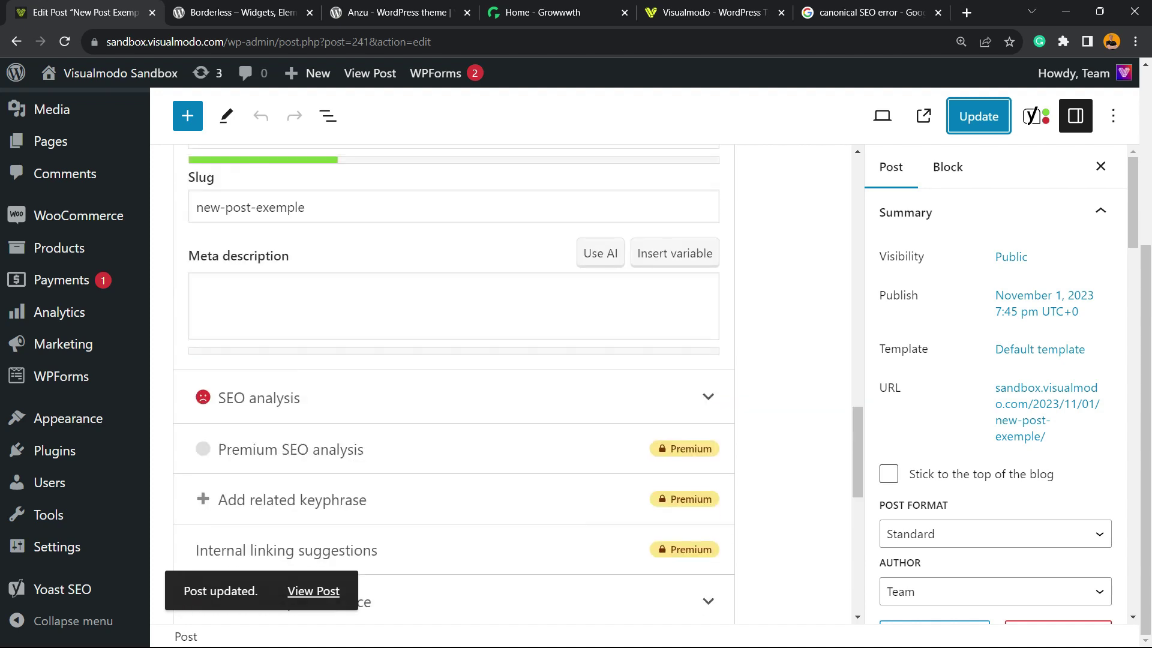
scroll(453, 384, "down", 10)
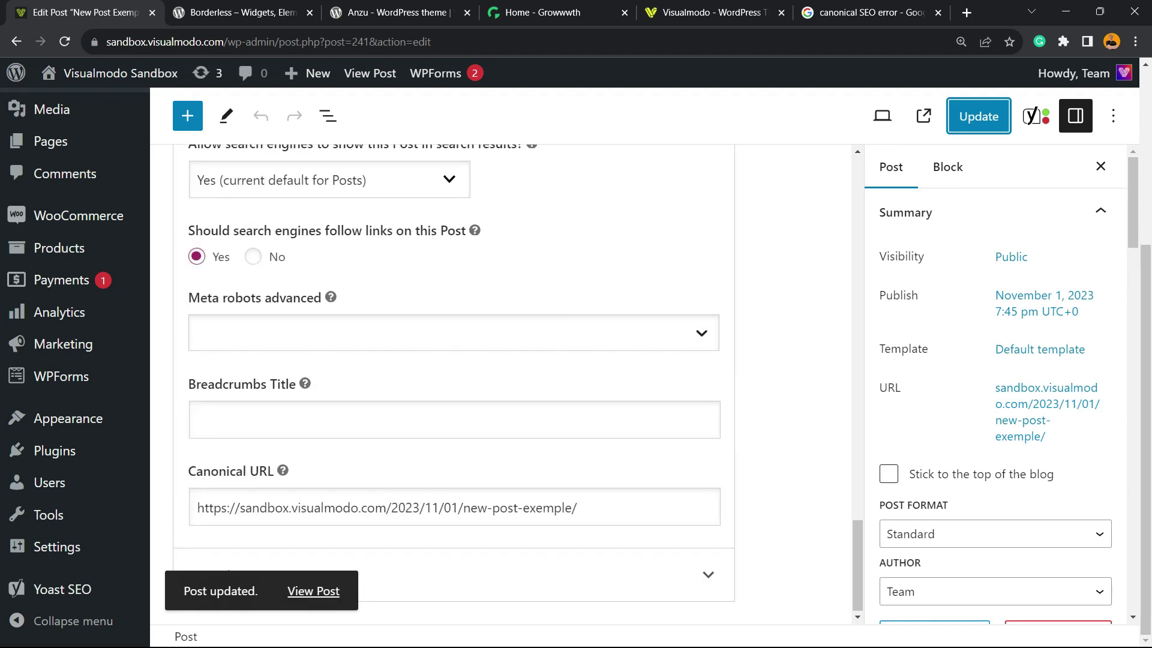
triple_click(445, 508)
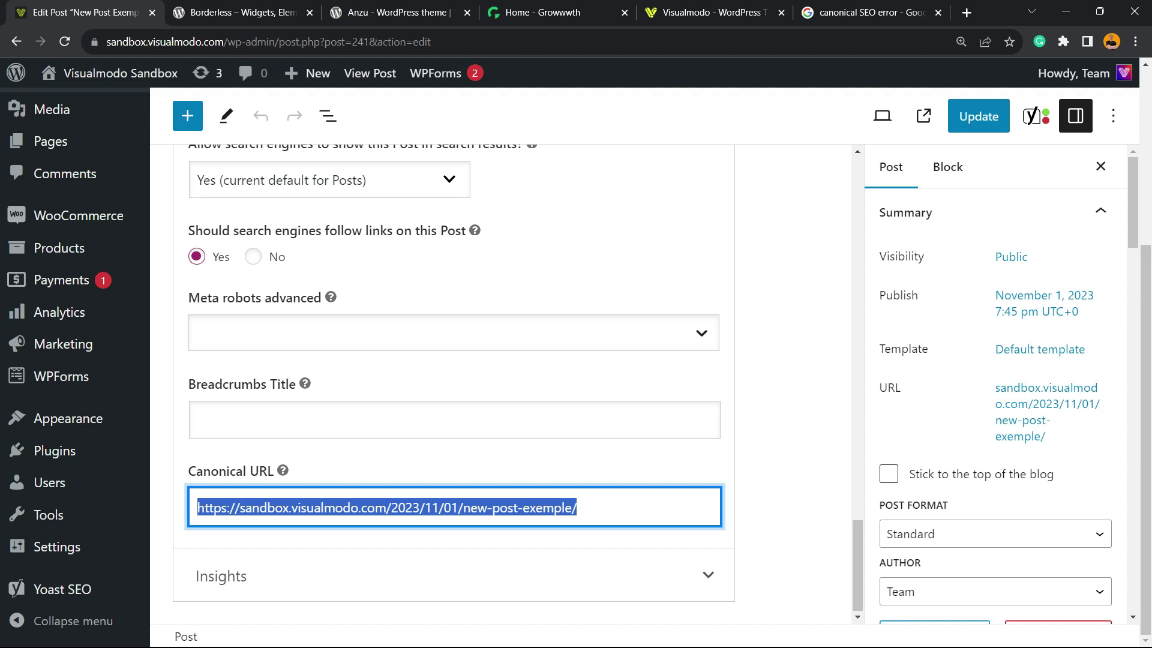
scroll(453, 384, "up", 8)
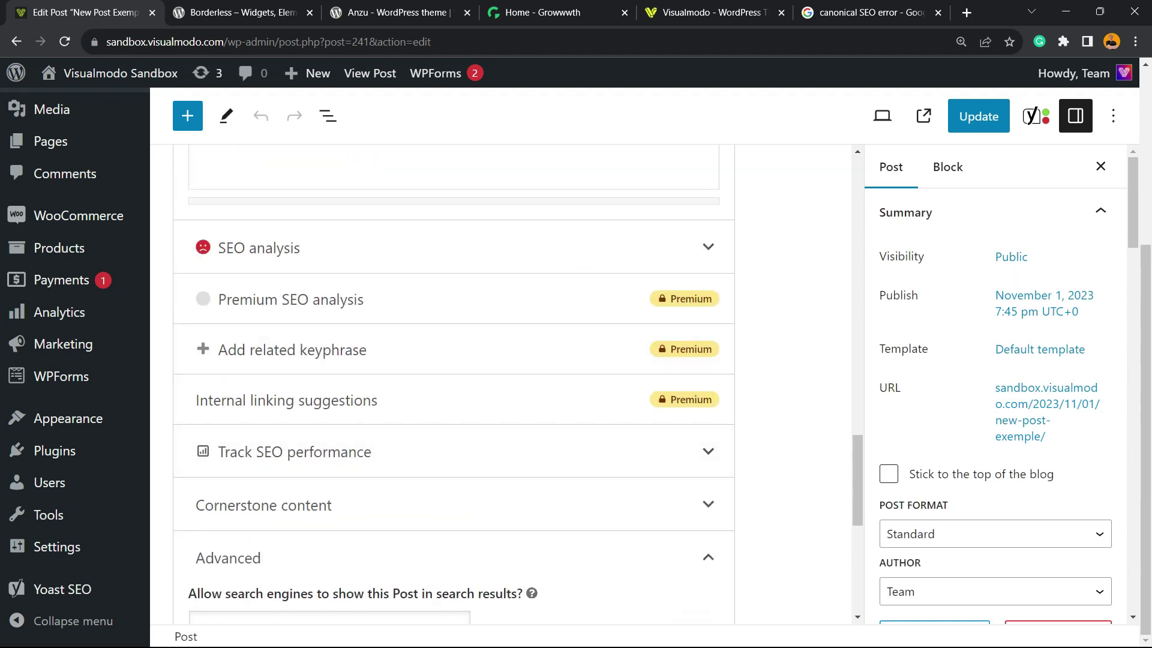
scroll(454, 384, "up", 15)
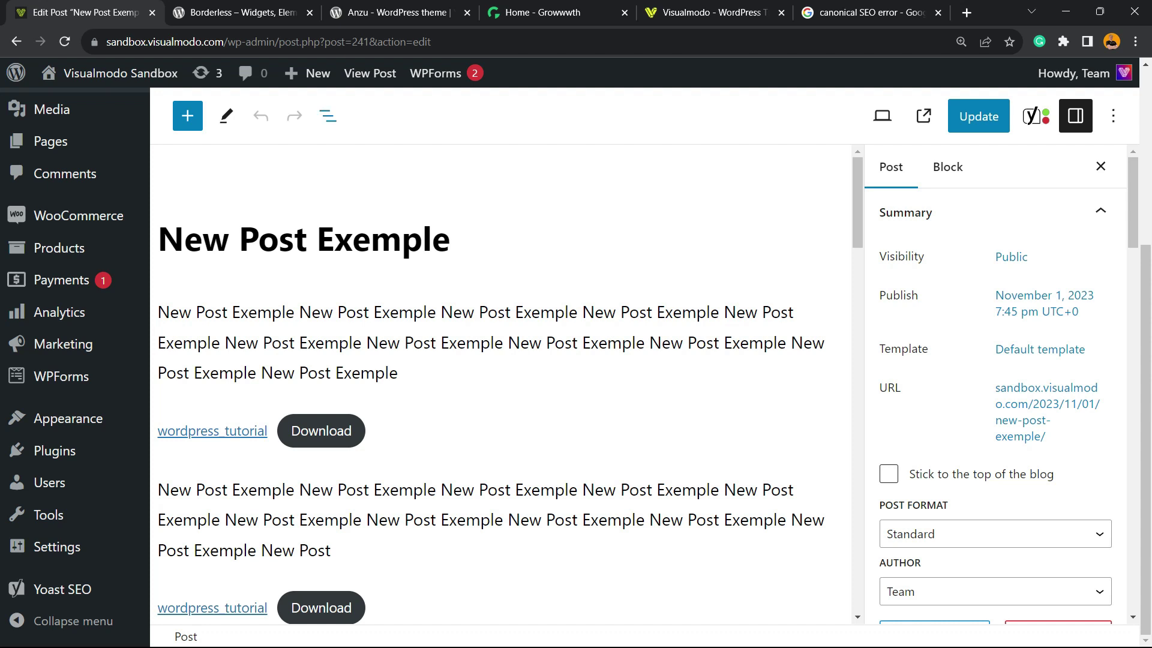
Visit the Borderless plugin tab, then the Anzu theme page, highlighting each title
key("ctrl+Tab")
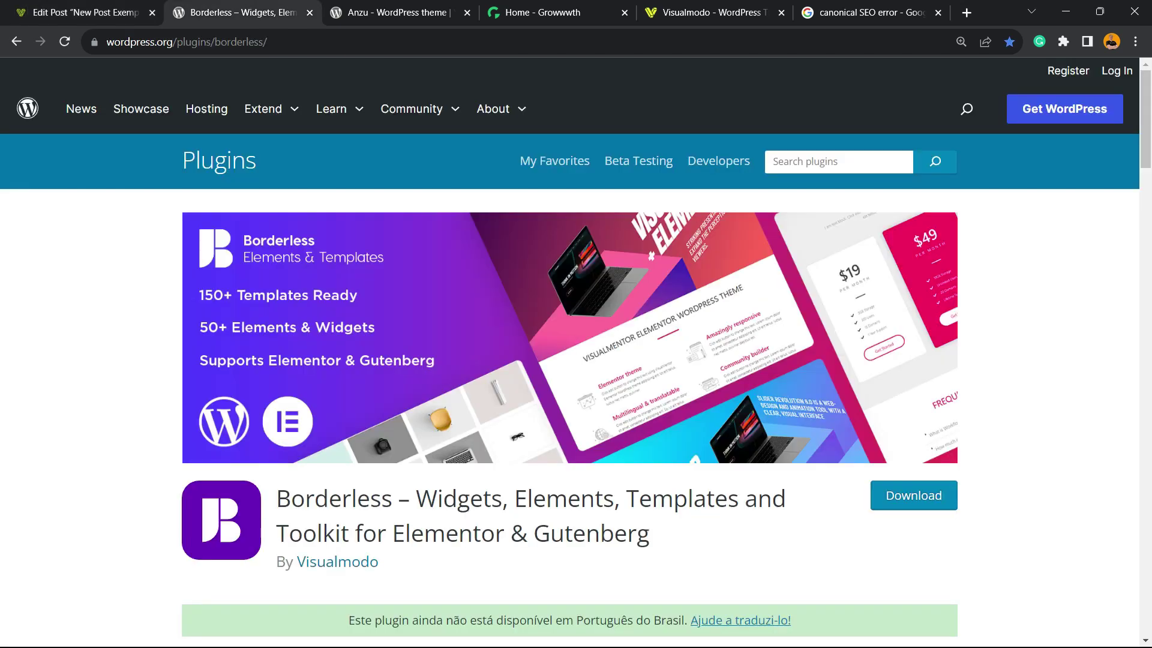
triple_click(480, 516)
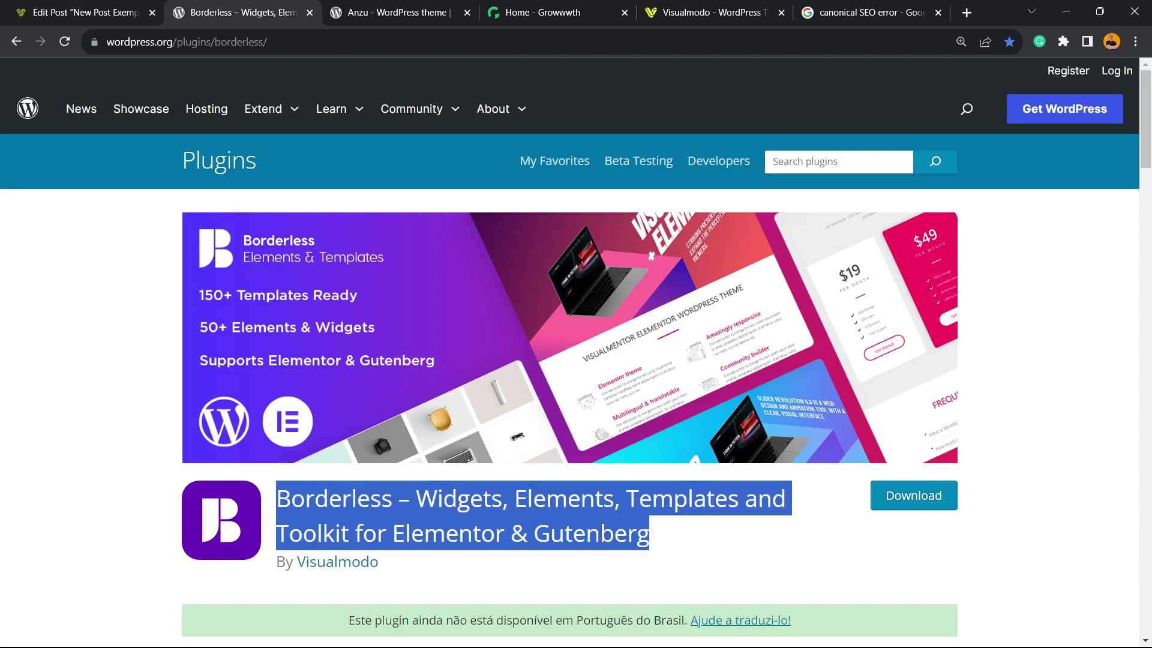
triple_click(480, 516)
key("ctrl+Tab")
double_click(247, 344)
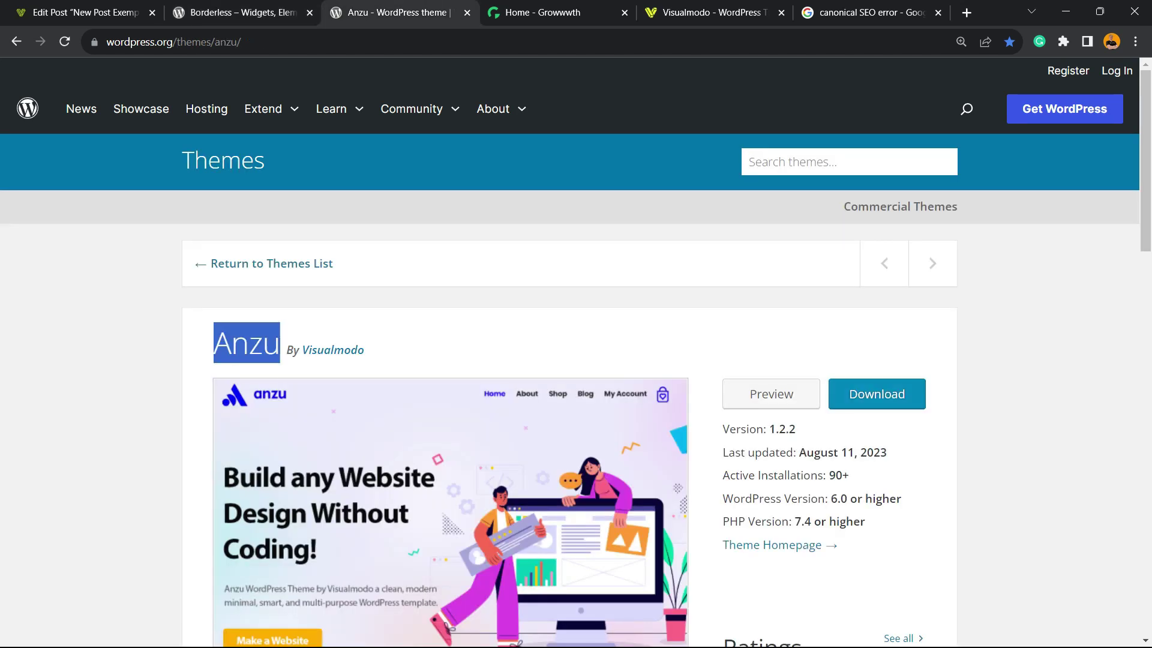
left_click(247, 344)
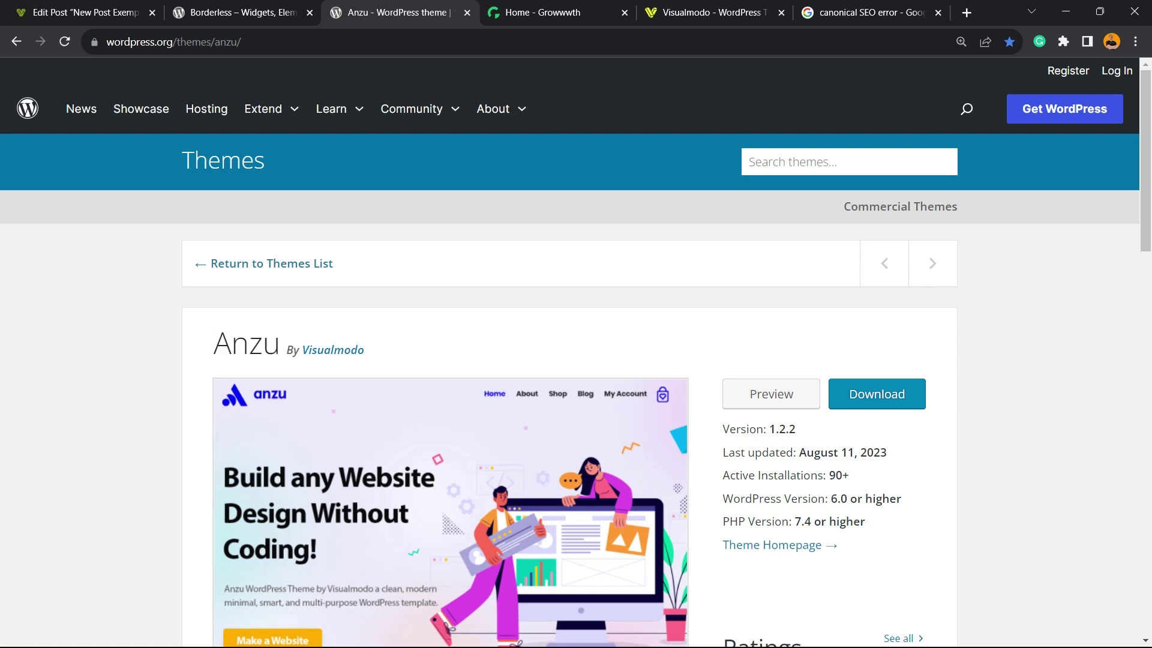
Skim the Growwwth guest-posting homepage headings and site cards before moving to Visualmodo
key("ctrl+Tab")
triple_click(281, 367)
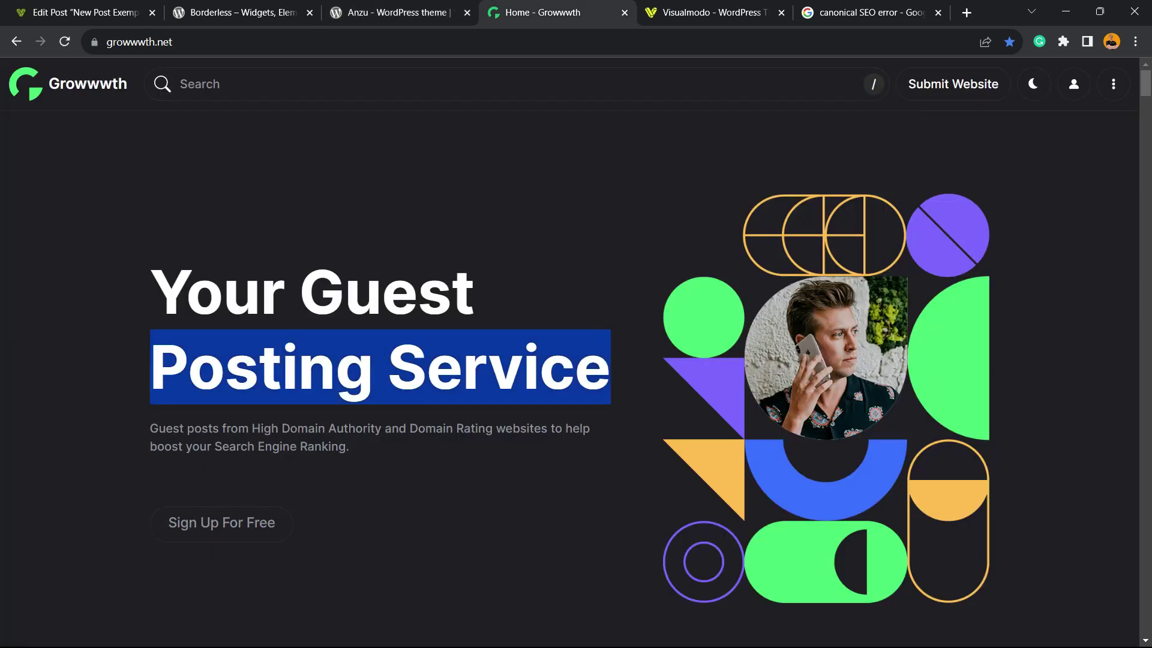
triple_click(204, 298)
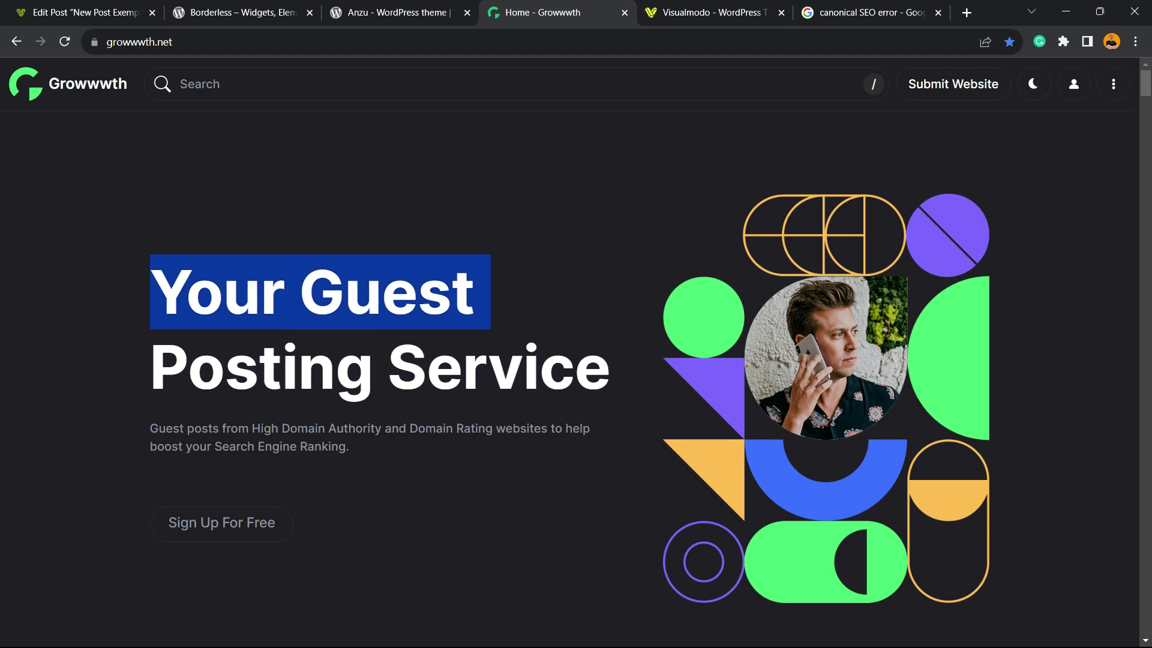
scroll(570, 360, "down", 20)
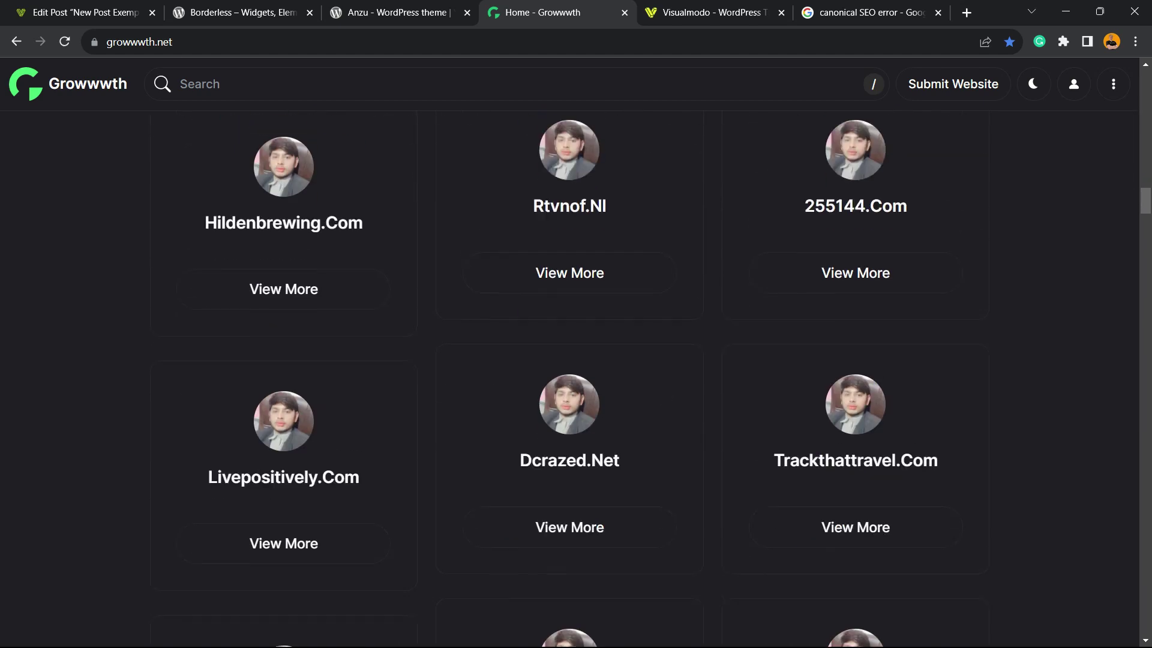
scroll(570, 360, "down", 5)
left_click(696, 12)
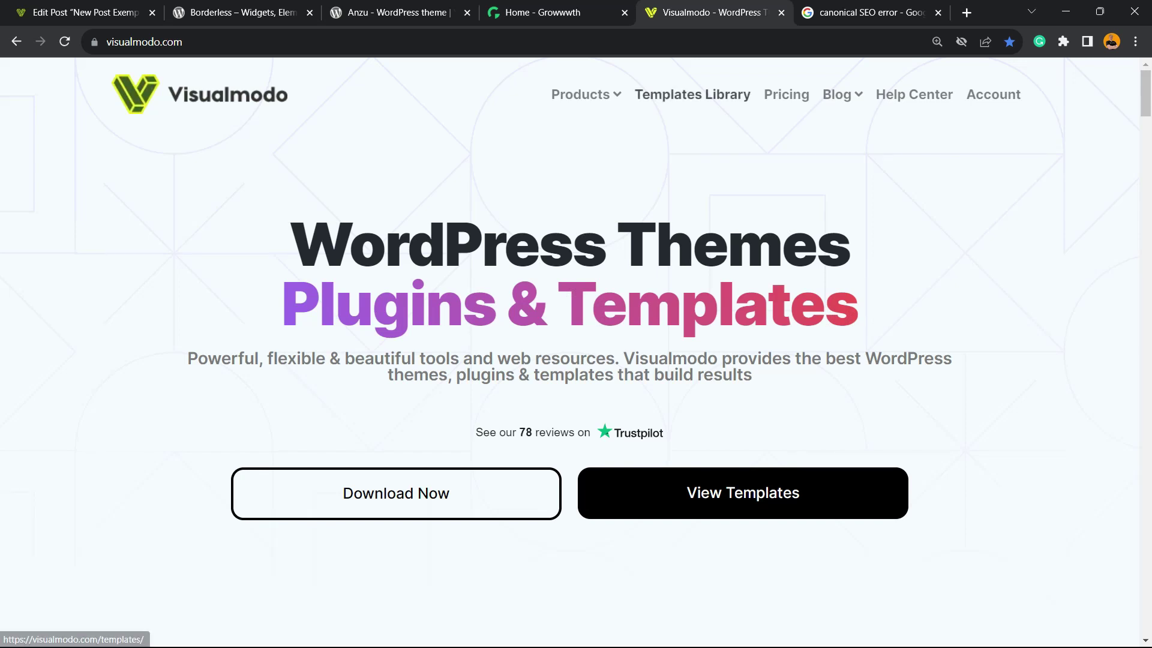
Open Visualmodo's Templates Library and scroll through cards like Pizzeria, Hospital and Health Coach
left_click(693, 94)
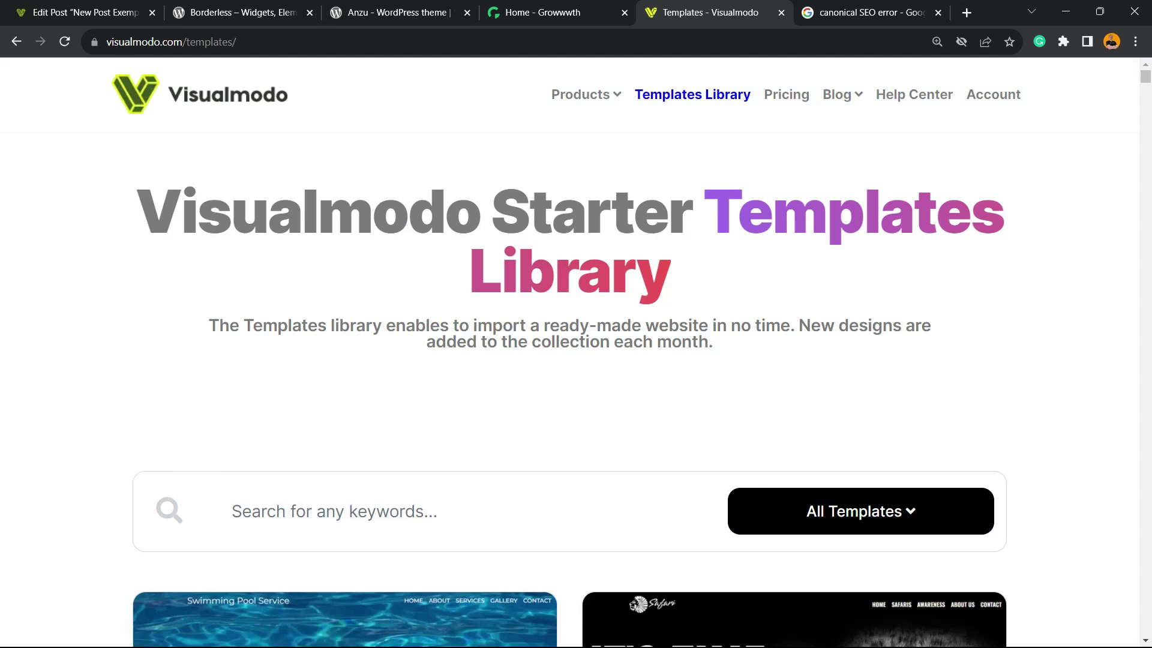
scroll(569, 390, "down", 12)
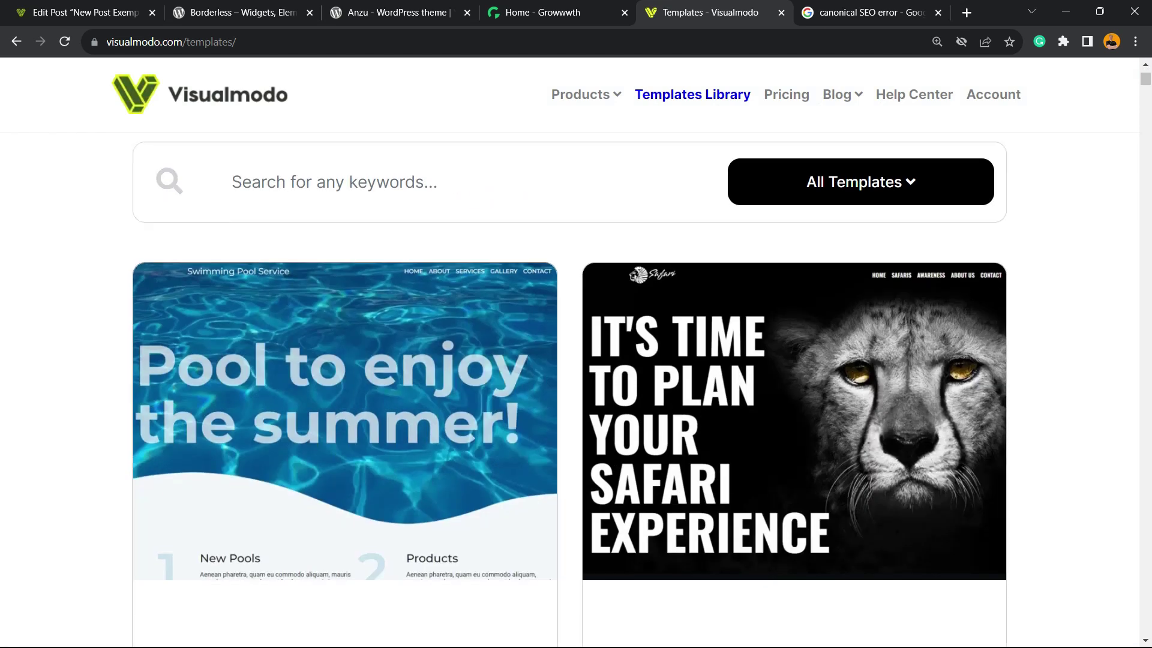
scroll(570, 390, "down", 20)
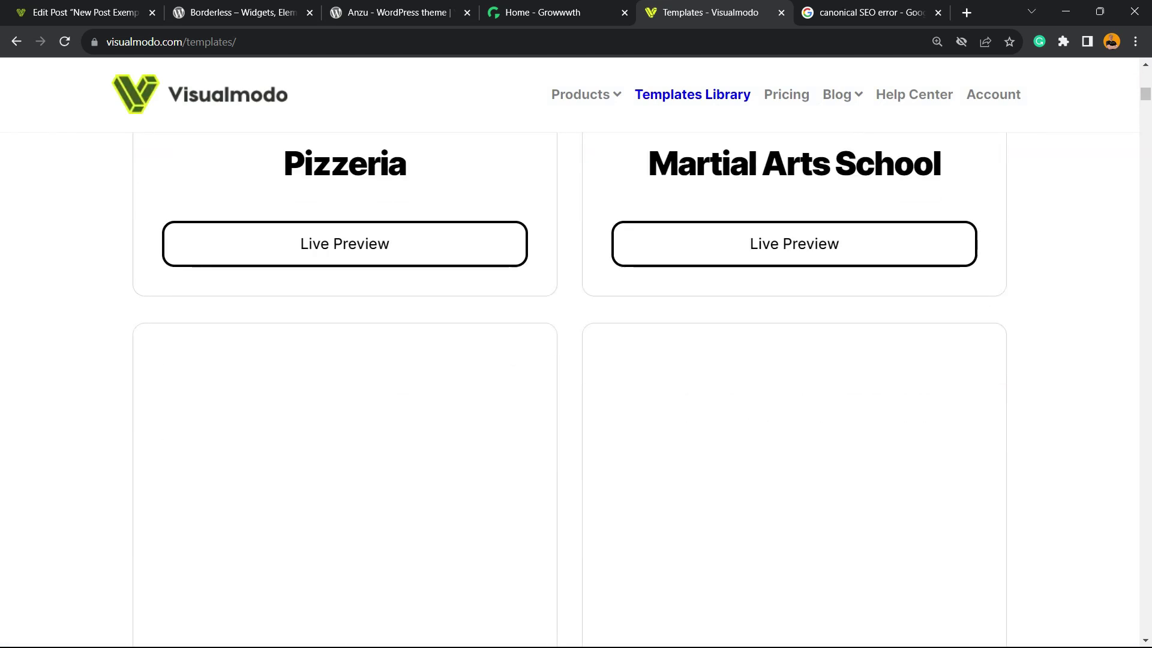
scroll(570, 390, "down", 17)
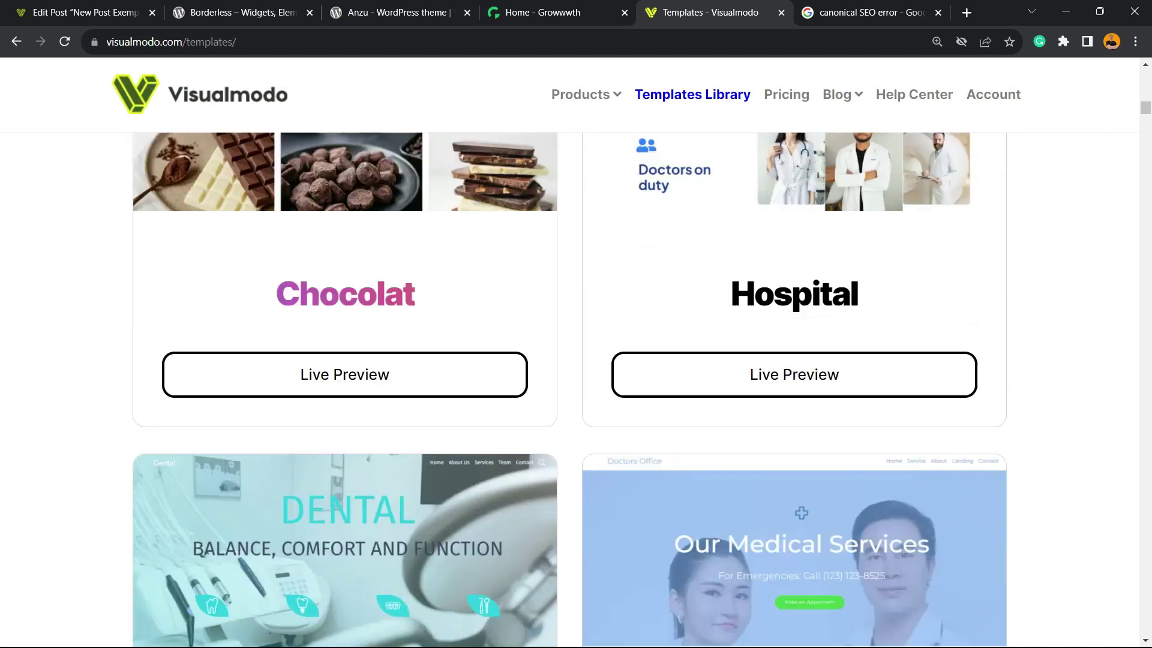
scroll(570, 390, "down", 20)
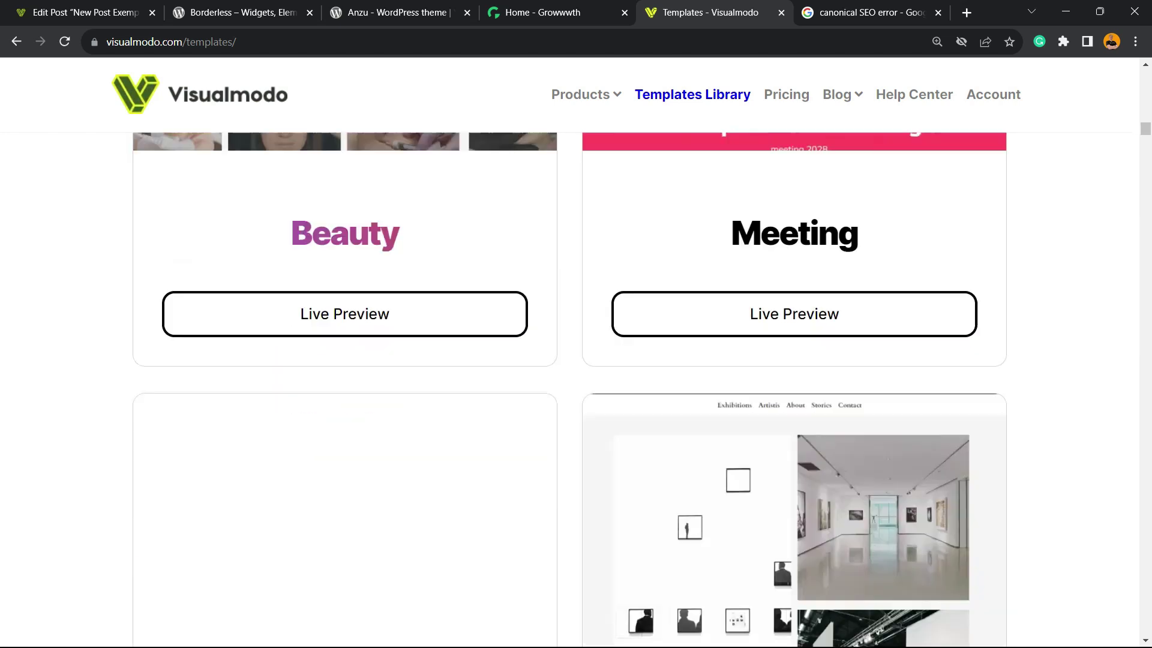
scroll(570, 390, "down", 20)
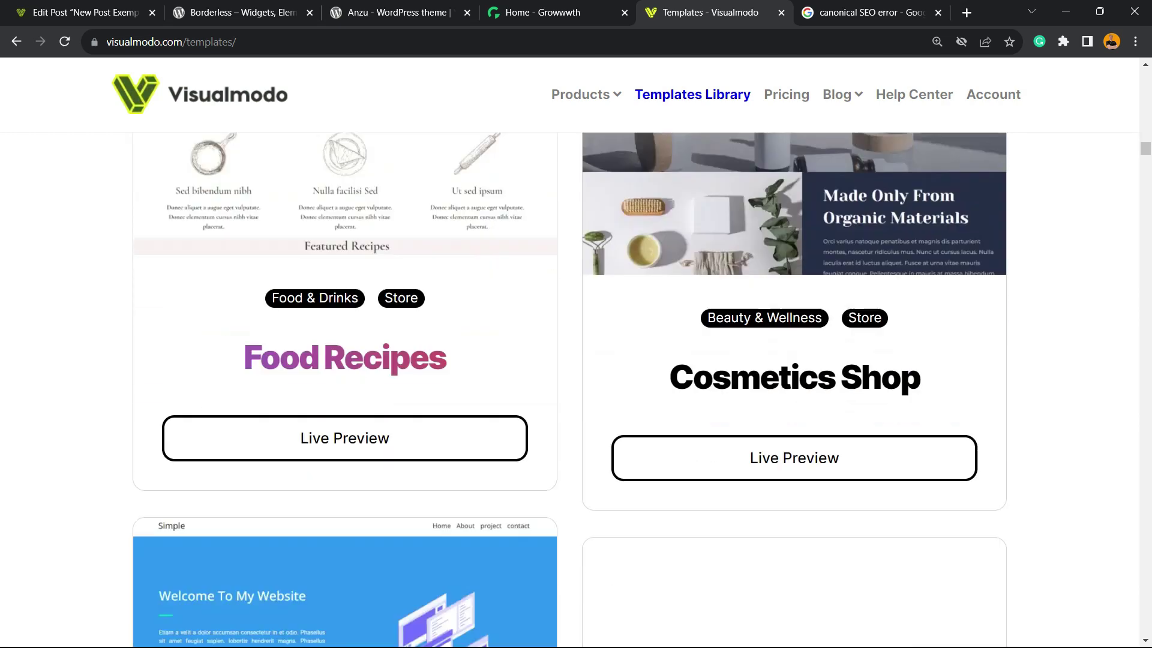
scroll(570, 390, "down", 20)
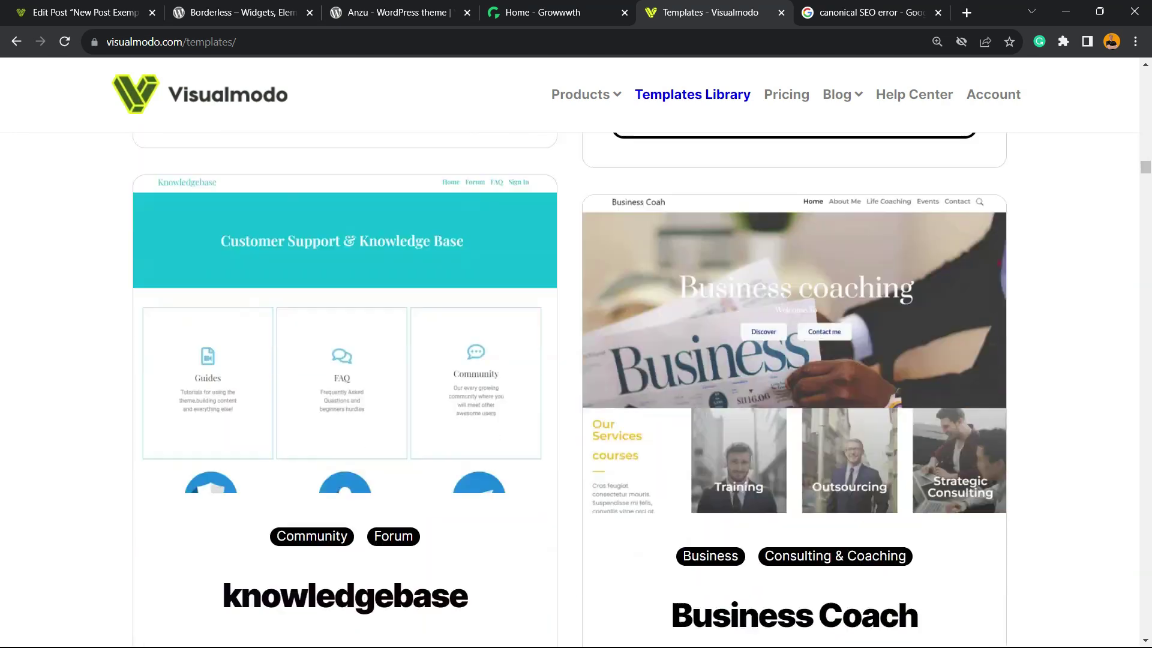
scroll(570, 390, "down", 20)
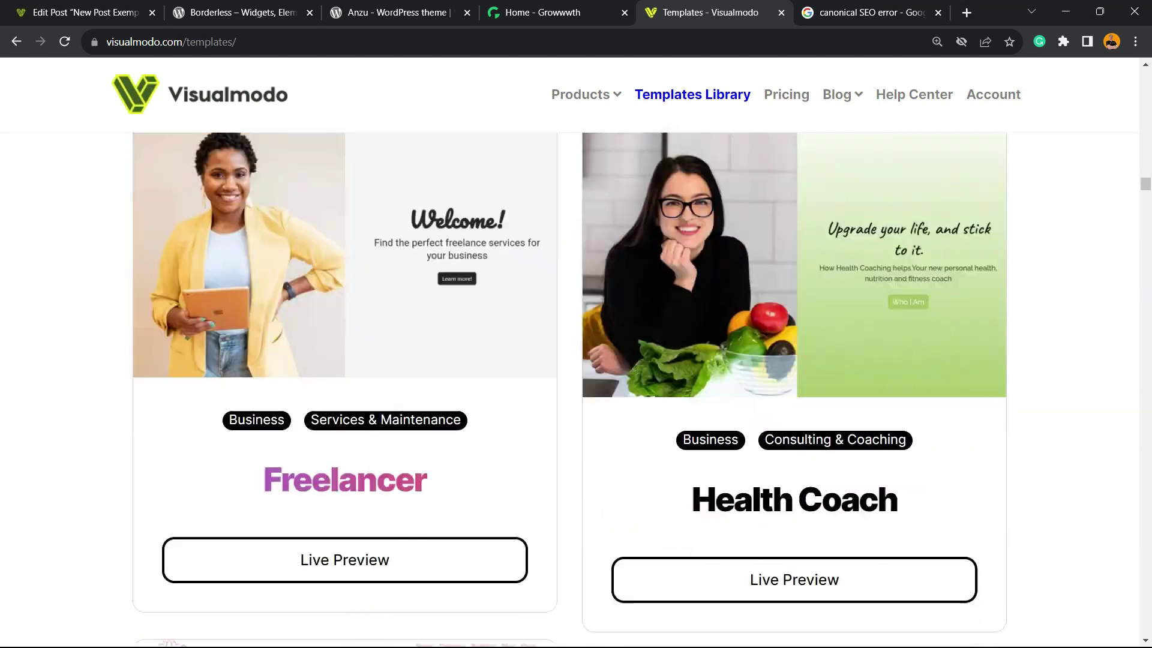